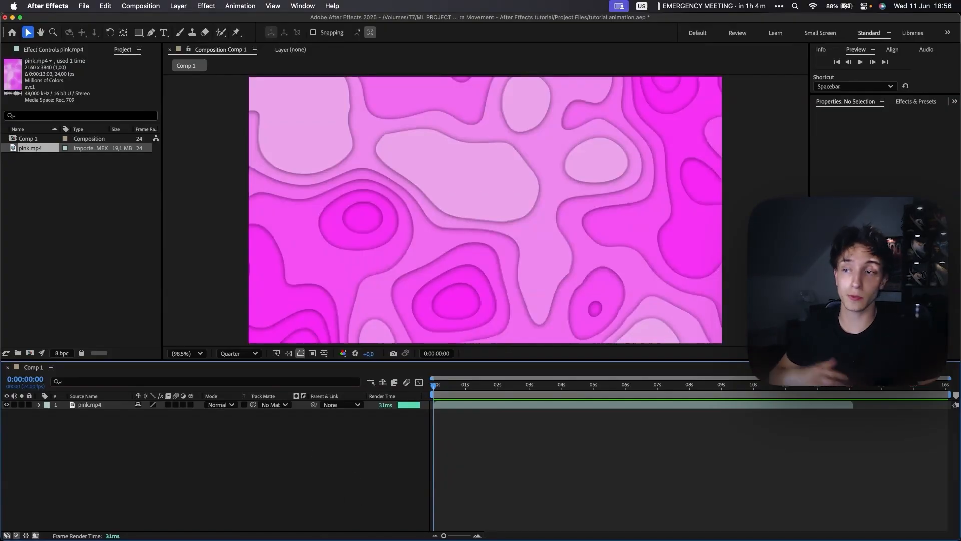
pyautogui.rightClick(83, 446)
pyautogui.press('Escape')
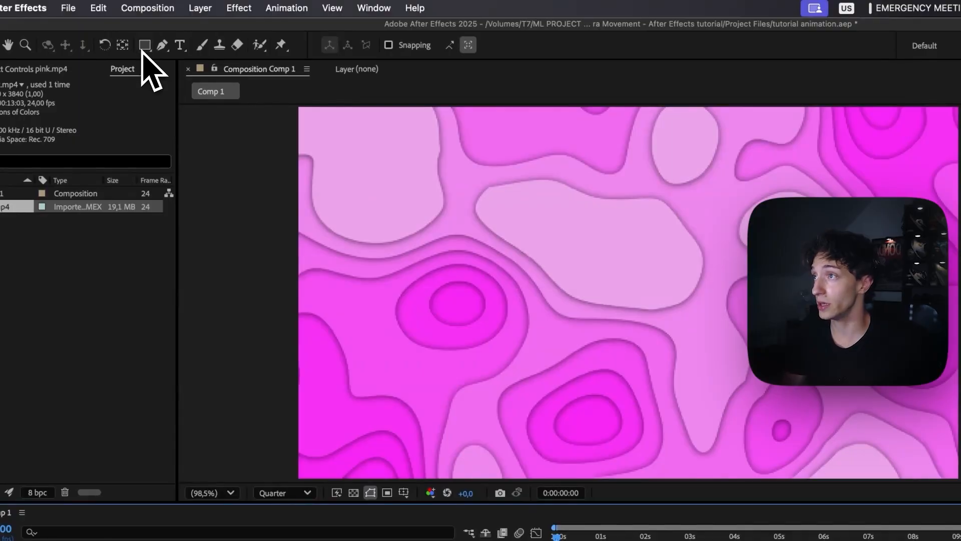
# Step: Draw a rounded rectangle about 862 by 568 px over the pink footage and centre it in the composition
pyautogui.click(143, 48)
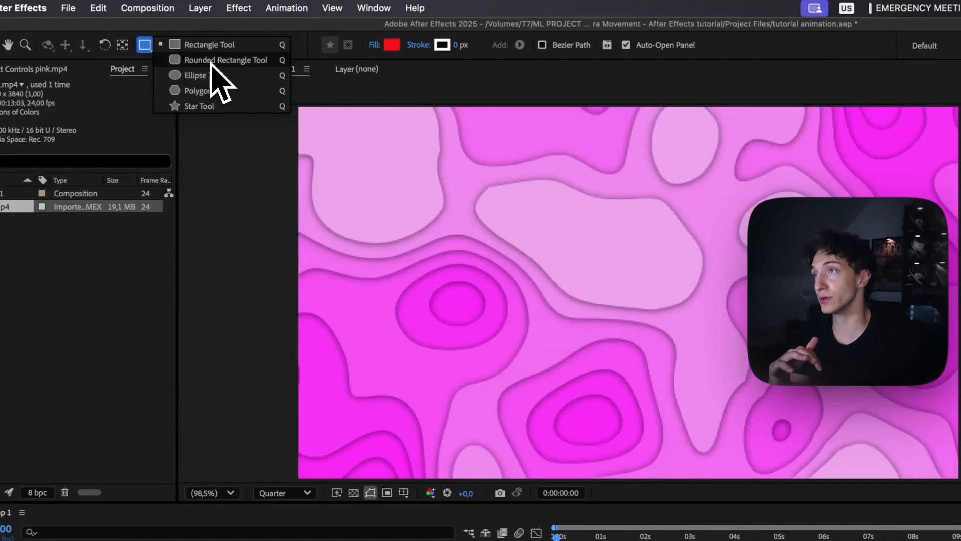
pyautogui.click(550, 255)
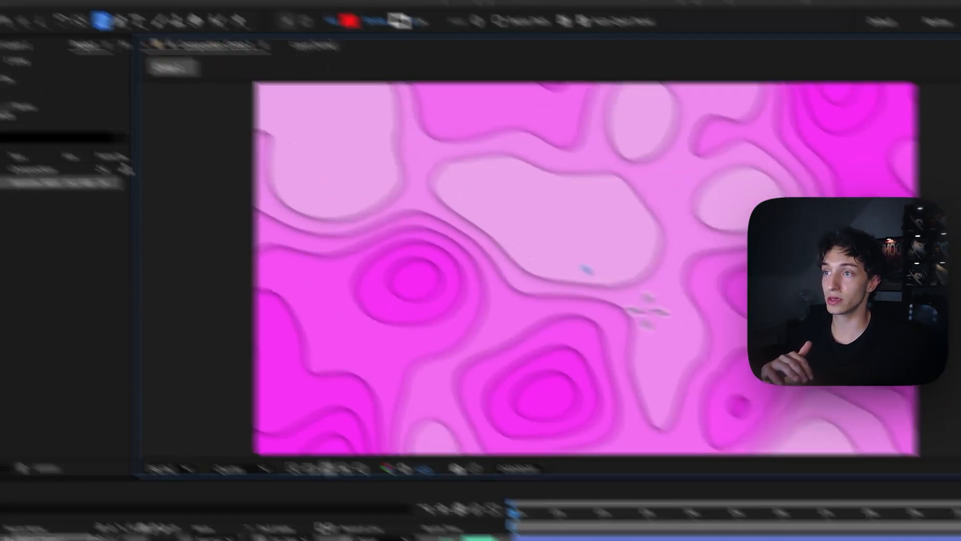
pyautogui.moveTo(407, 209); pyautogui.dragTo(677, 373)
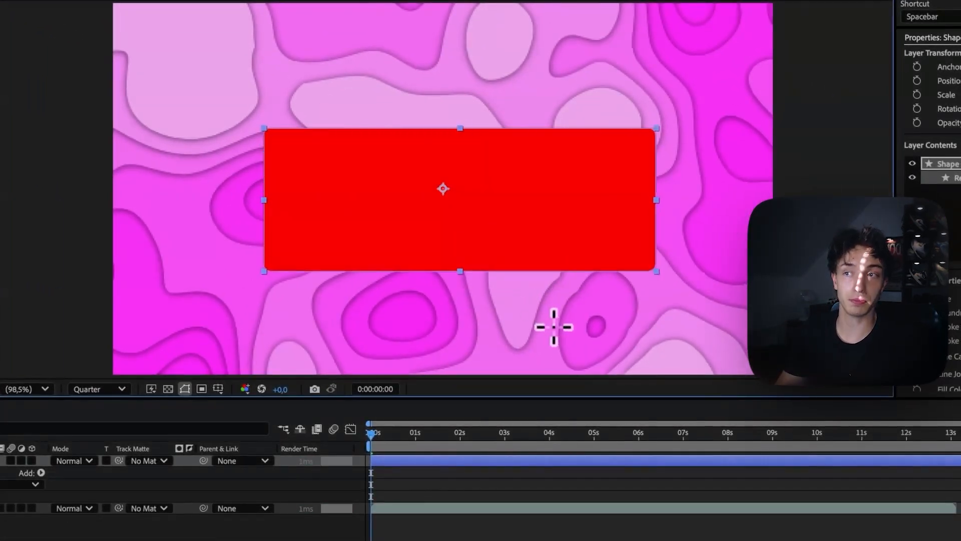
pyautogui.press('v')
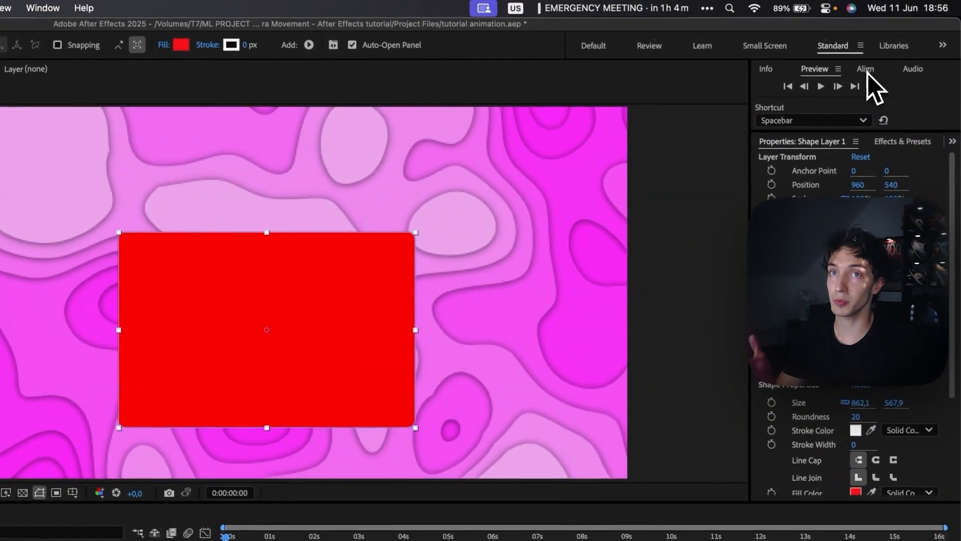
pyautogui.click(866, 70)
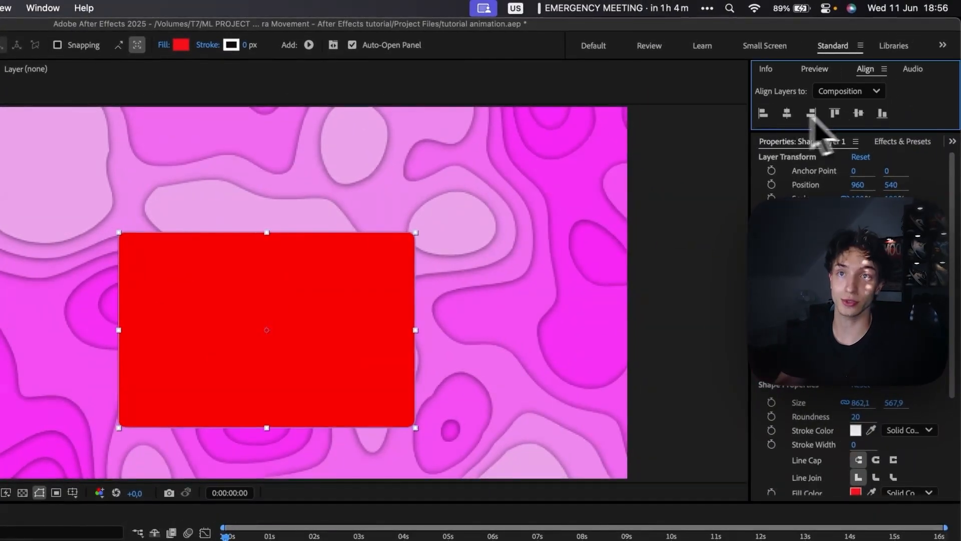
pyautogui.click(859, 113)
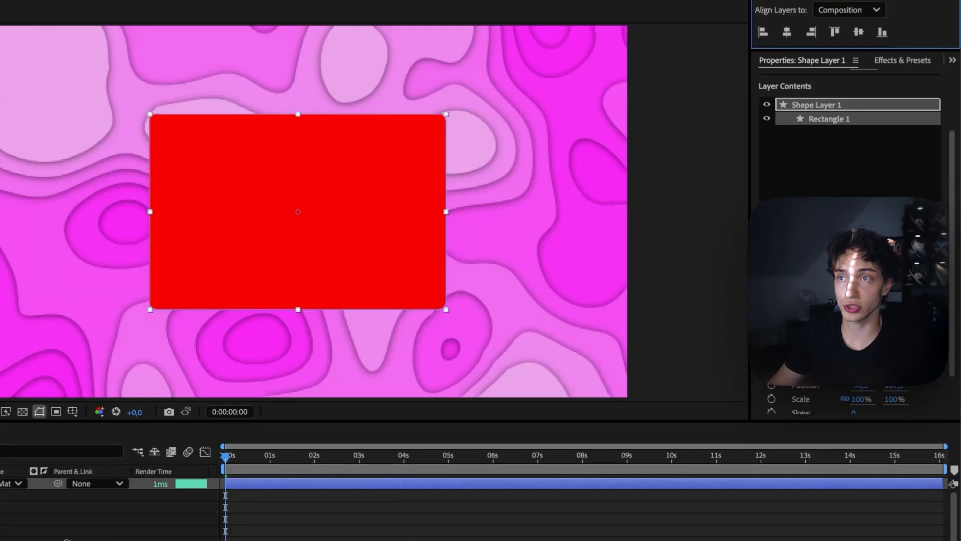
# Step: Set the rectangle's corner roundness to 91 and its fill colour to white (FFFFFF)
pyautogui.click(857, 295)
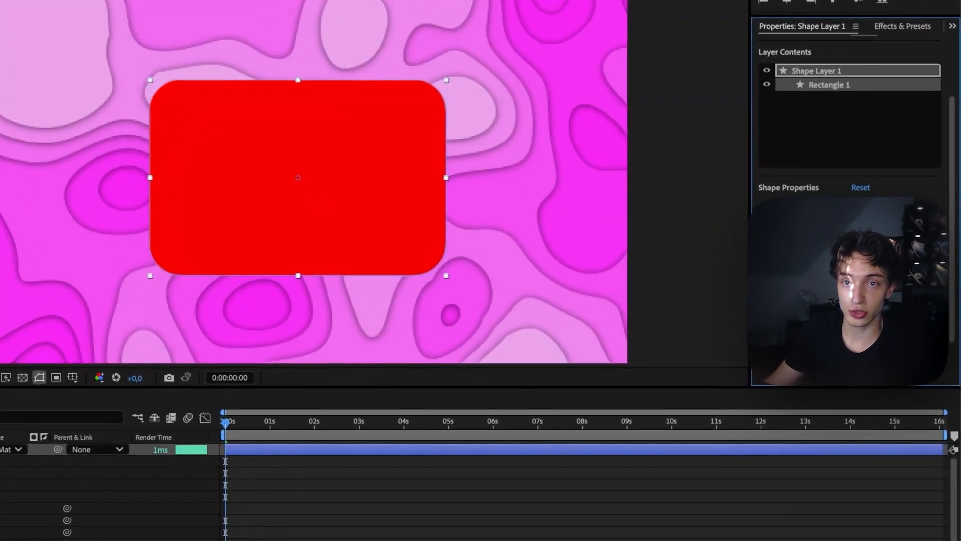
pyautogui.click(857, 312)
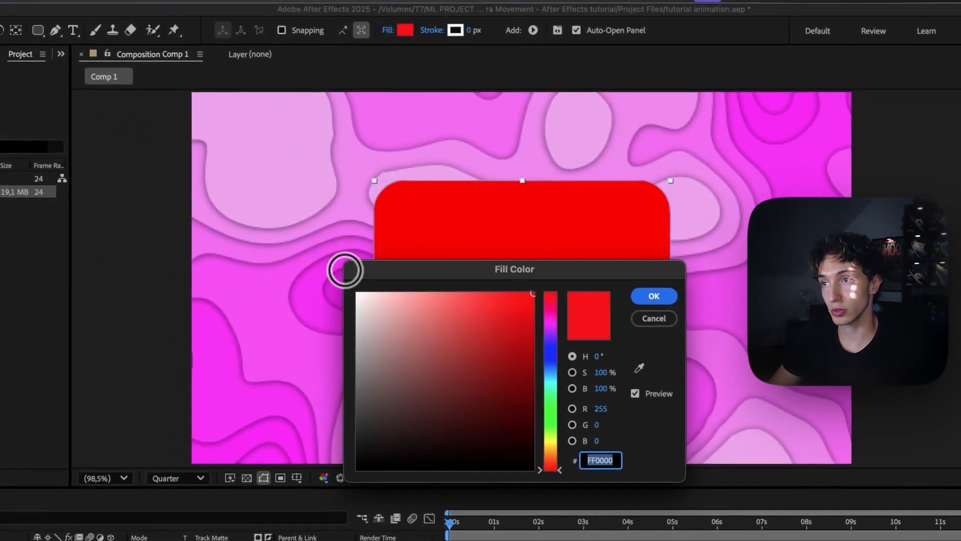
pyautogui.write('FFFFFF')
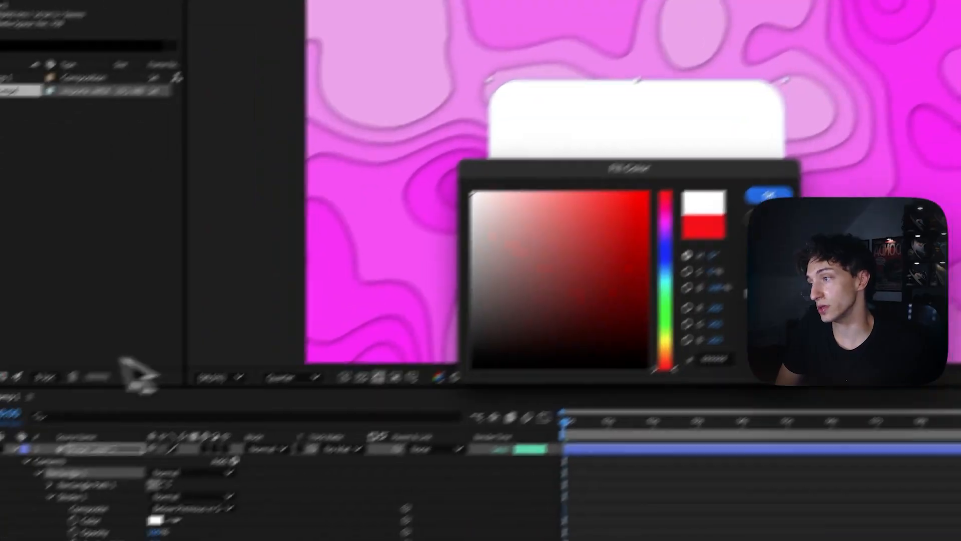
pyautogui.click(614, 306)
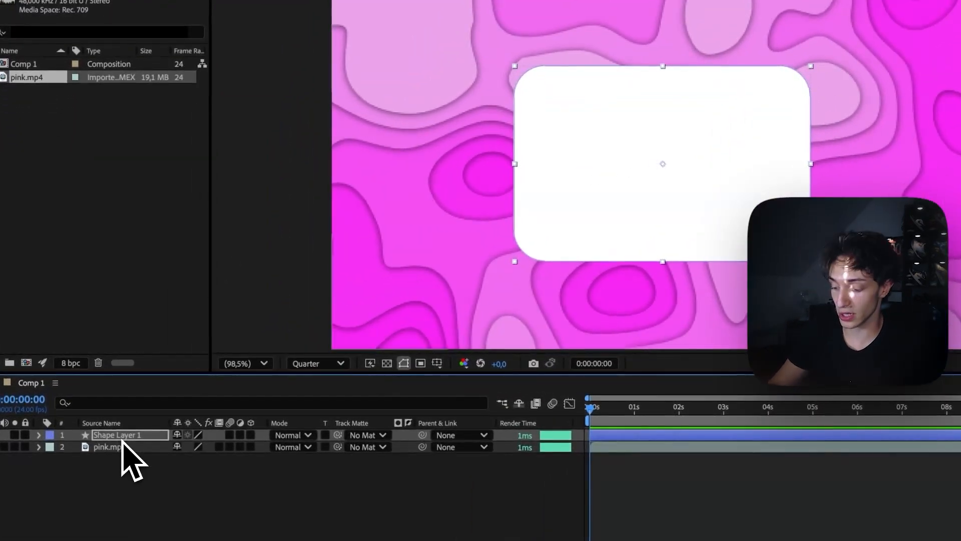
# Step: Duplicate Shape Layer 1 and place the copy between the original and pink.mp4 in the layer stack
pyautogui.click(123, 435)
pyautogui.press('super+c')
pyautogui.press('super+v')
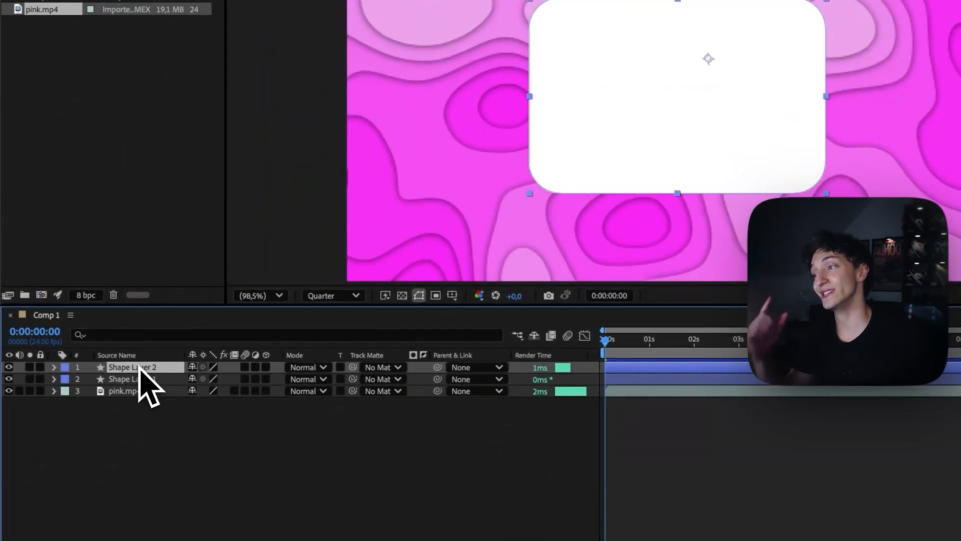
pyautogui.moveTo(142, 366); pyautogui.dragTo(99, 390)
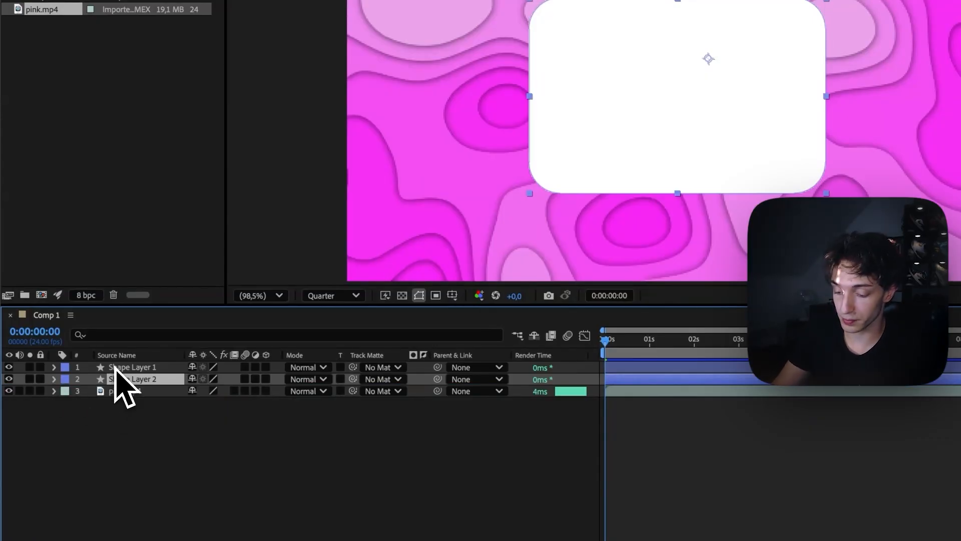
# Step: Reveal Scale on both shape layers and link Shape Layer 2's scale to Shape Layer 1's scale
pyautogui.hotkey('ctrl', 'Up')
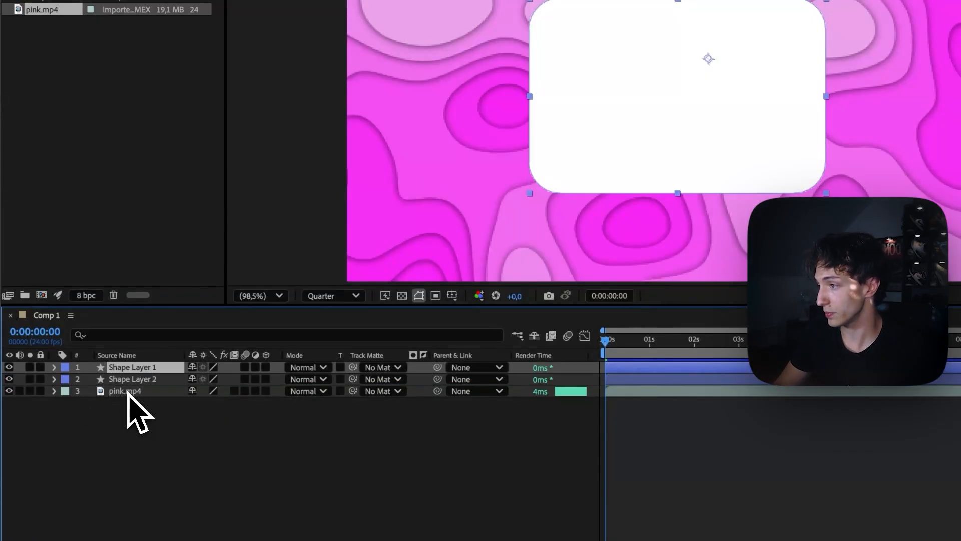
pyautogui.press('s')
pyautogui.click(128, 391)
pyautogui.press('s')
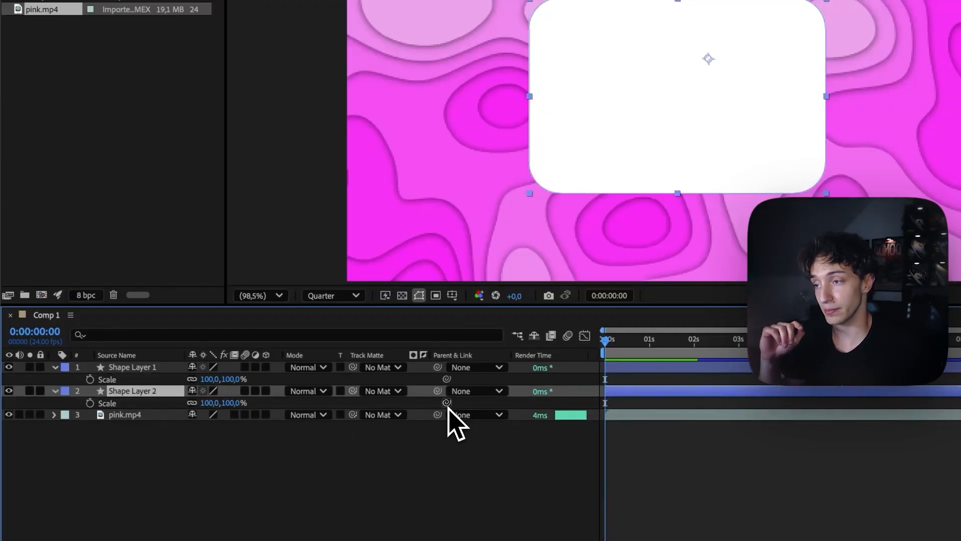
pyautogui.moveTo(106, 403); pyautogui.dragTo(138, 396)
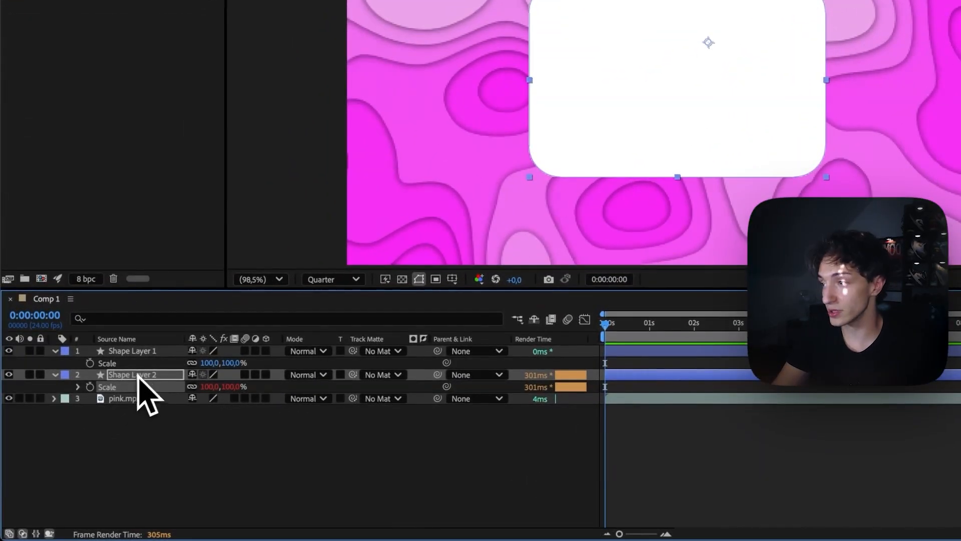
# Step: Reveal Position on both shape layers and link Shape Layer 2's position to Shape Layer 1's position
pyautogui.keyDown('shift'); pyautogui.click(145, 352); pyautogui.keyUp('shift')
pyautogui.press('p')
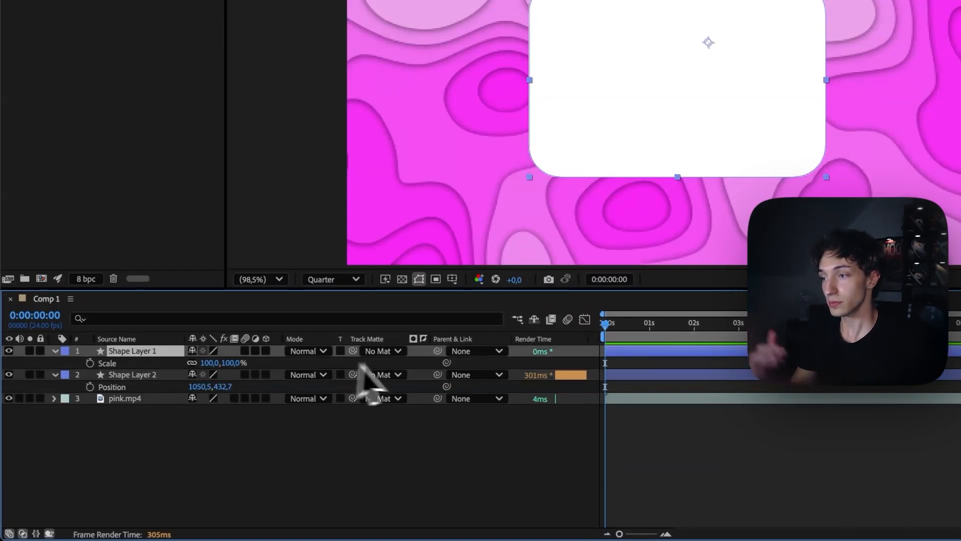
pyautogui.moveTo(446, 386); pyautogui.dragTo(117, 364)
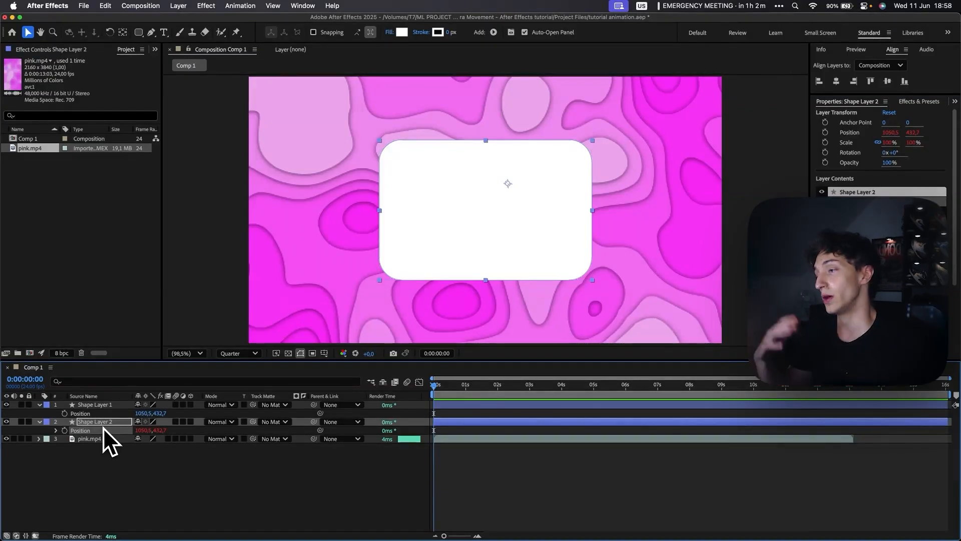
# Step: Hide Shape Layer 1 and turn Shape Layer 2 into an adjustment layer
pyautogui.click(6, 404)
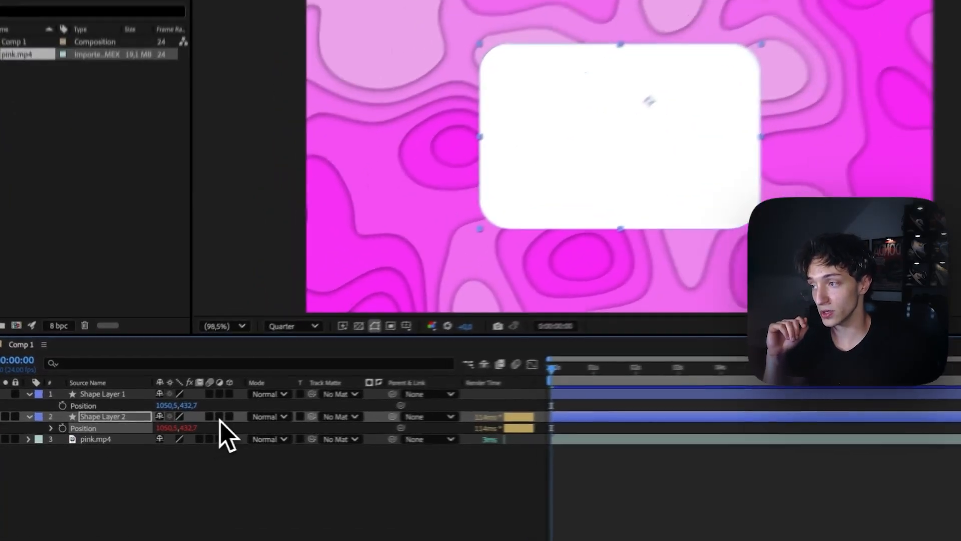
pyautogui.click(183, 421)
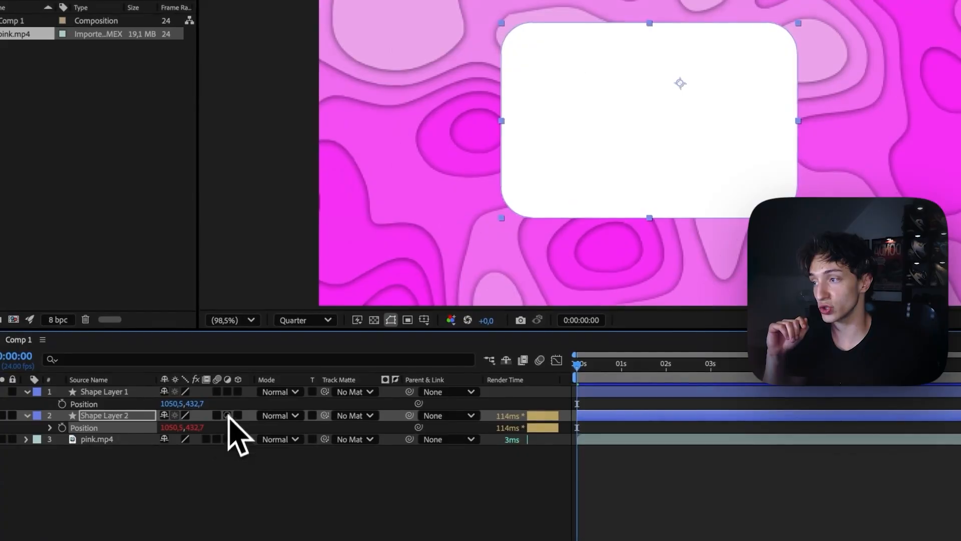
pyautogui.click(228, 392)
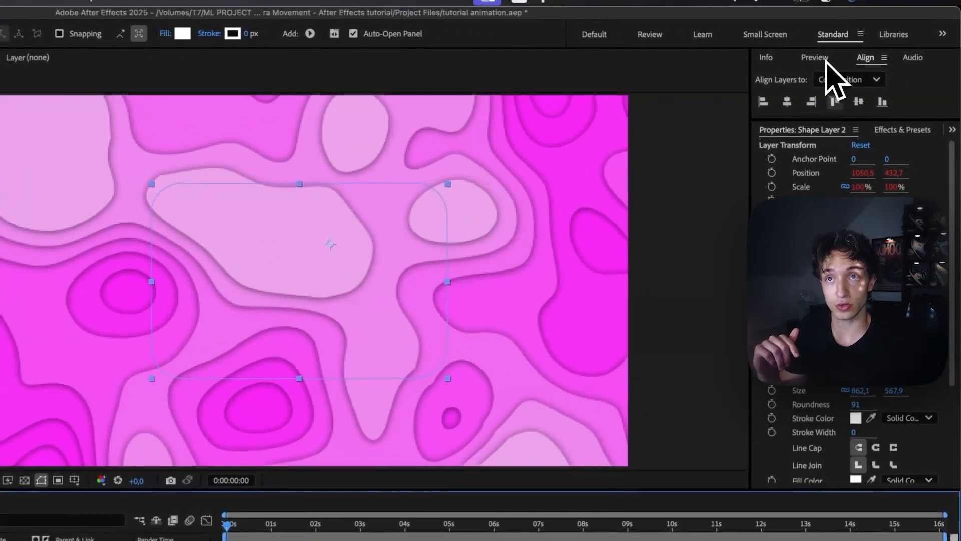
# Step: Apply the Fast Box Blur effect to Shape Layer 2 and raise its blur radius to soften the footage inside the card
pyautogui.click(856, 49)
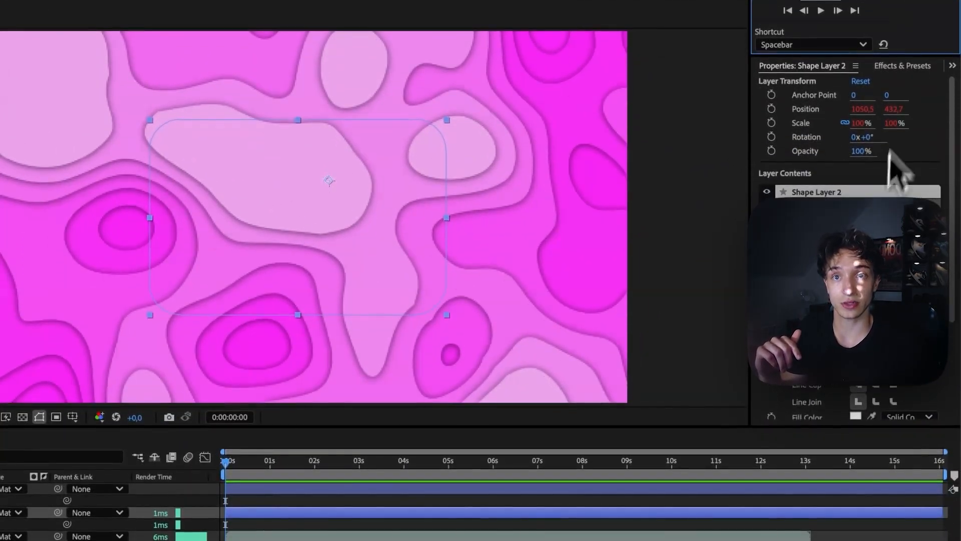
pyautogui.scroll(-4, 911, 143)
pyautogui.click(904, 66)
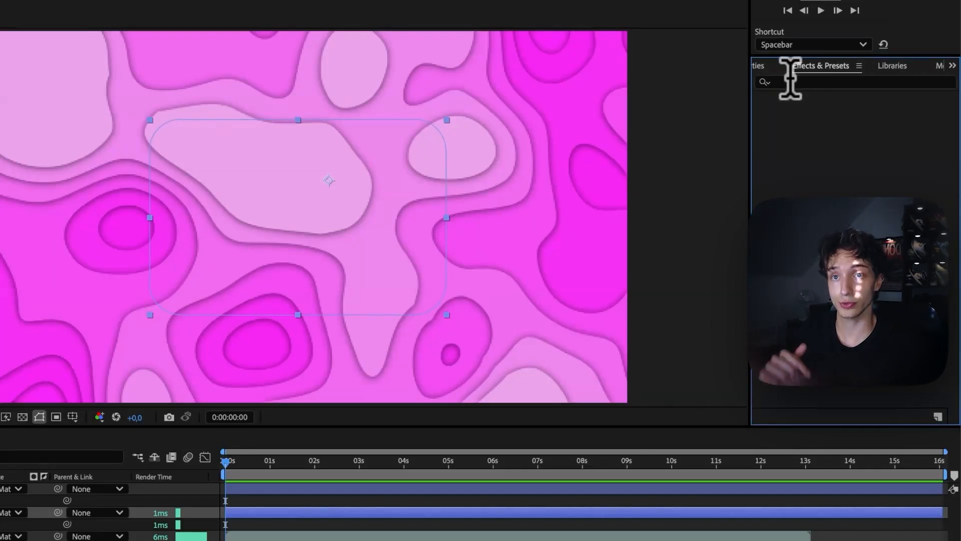
pyautogui.click(793, 84)
pyautogui.write('box blur')
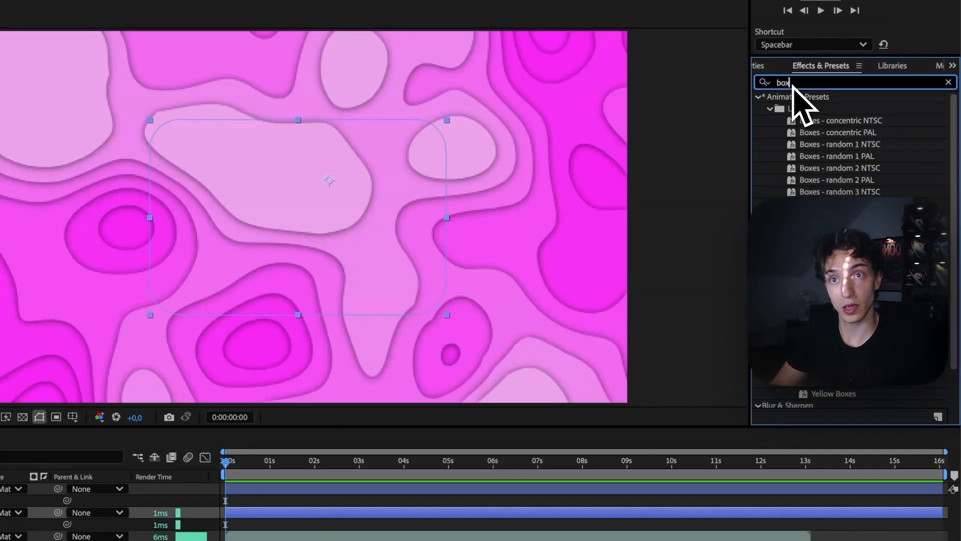
pyautogui.moveTo(813, 107); pyautogui.dragTo(0, 513)
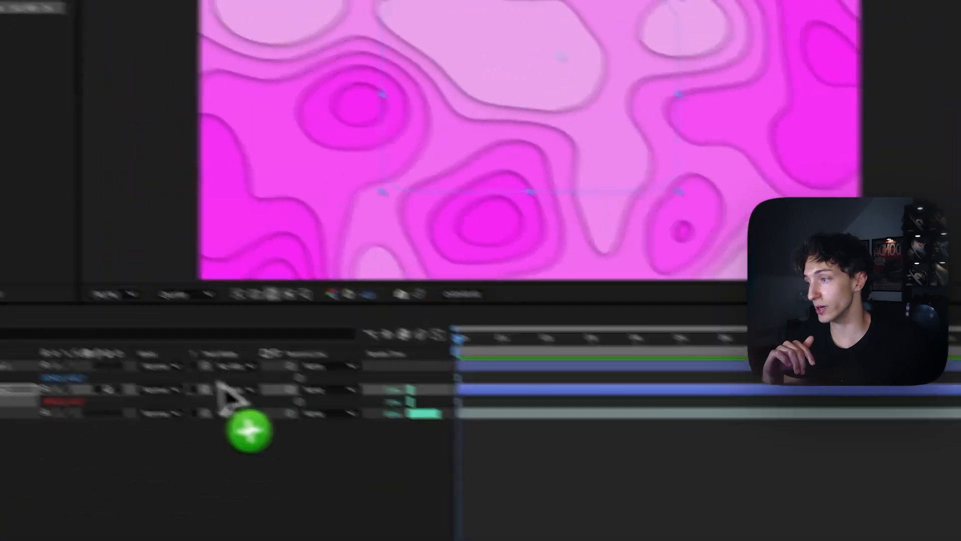
pyautogui.moveTo(217, 385); pyautogui.dragTo(198, 468)
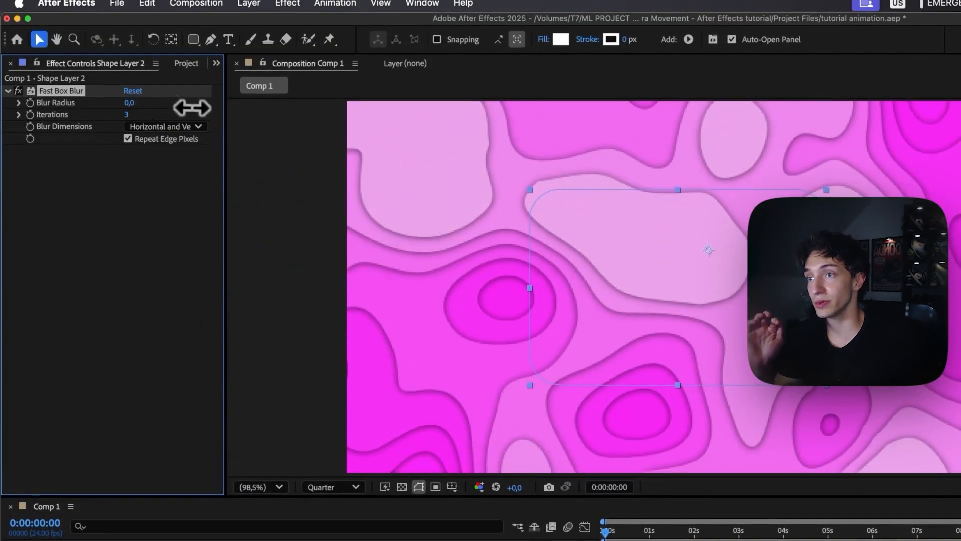
pyautogui.moveTo(184, 108); pyautogui.dragTo(641, 277)
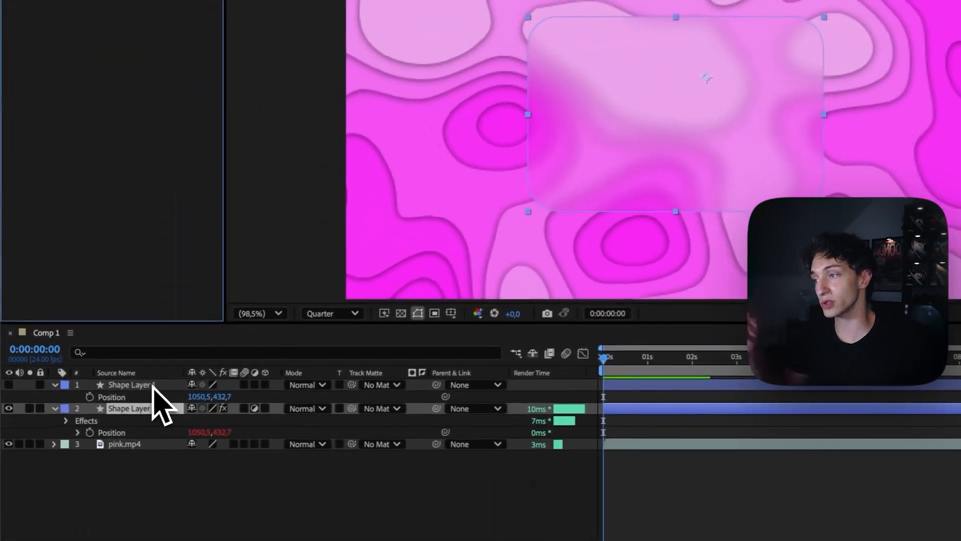
# Step: Show Shape Layer 1 again and add the Bevel and Emboss layer style to it
pyautogui.click(12, 391)
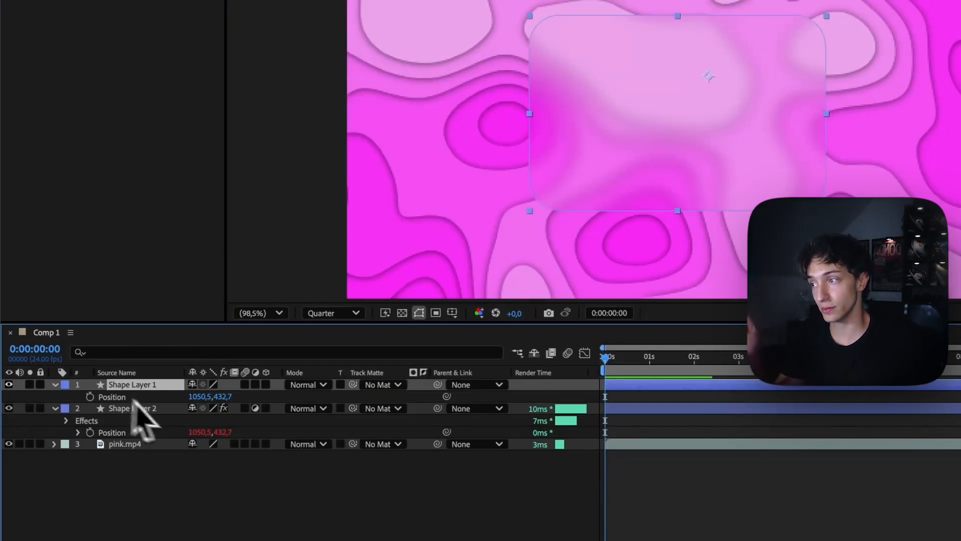
pyautogui.rightClick(160, 480)
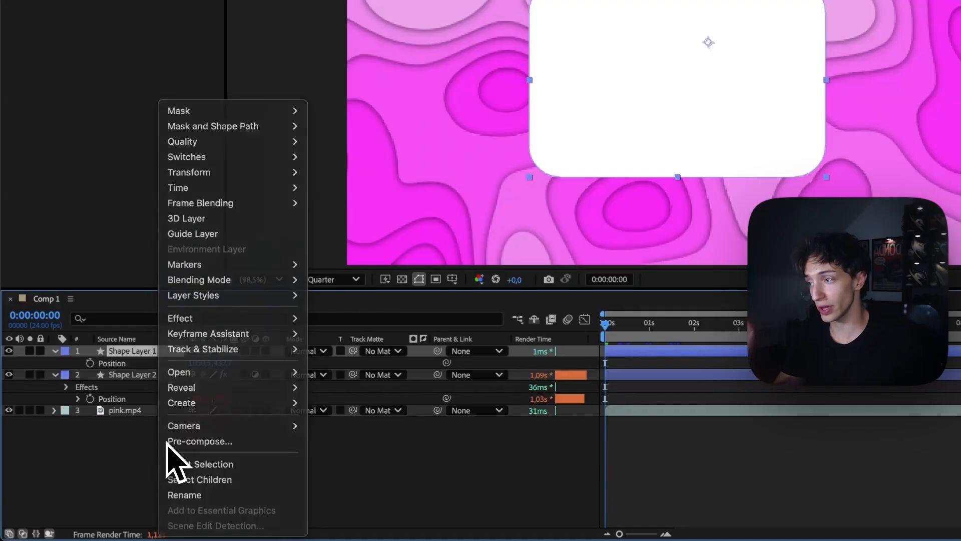
pyautogui.press('Escape')
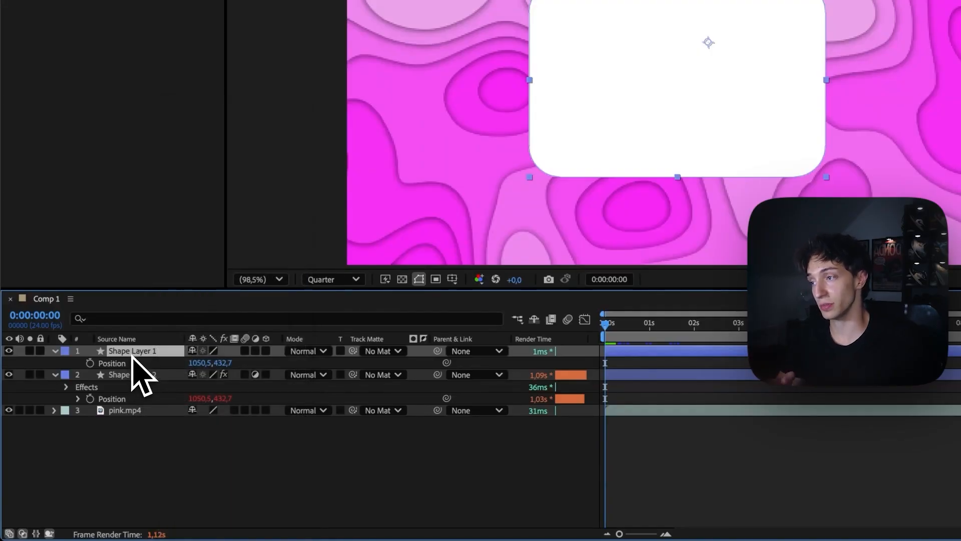
pyautogui.rightClick(145, 357)
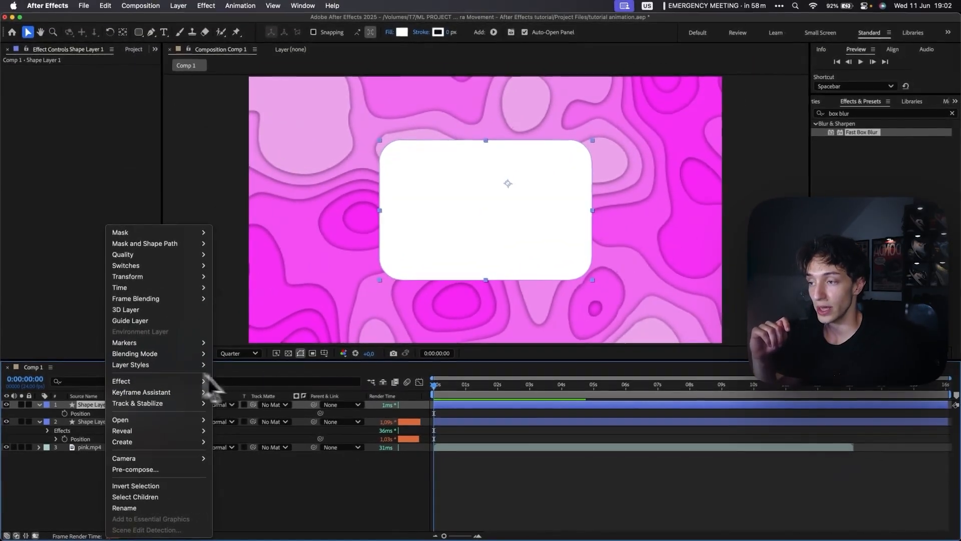
pyautogui.moveTo(210, 354)
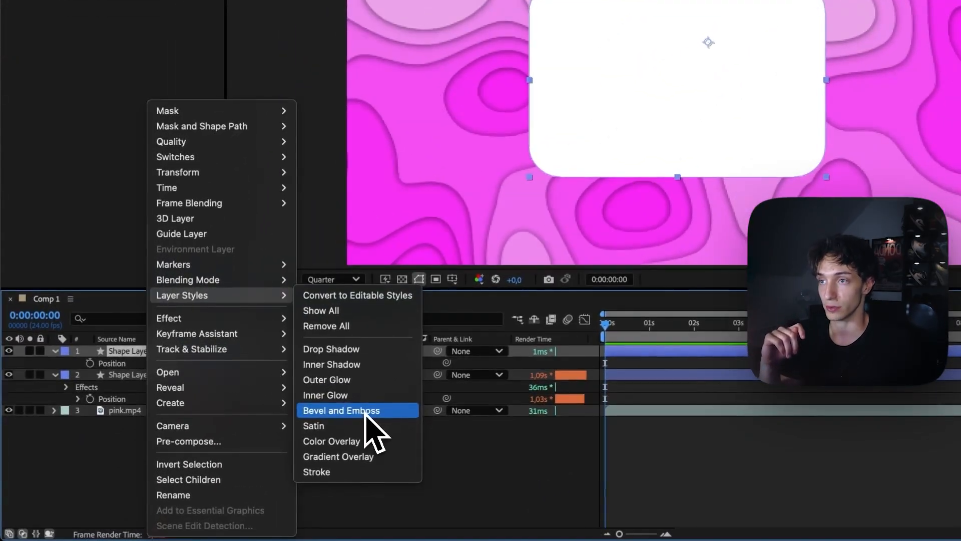
pyautogui.click(262, 447)
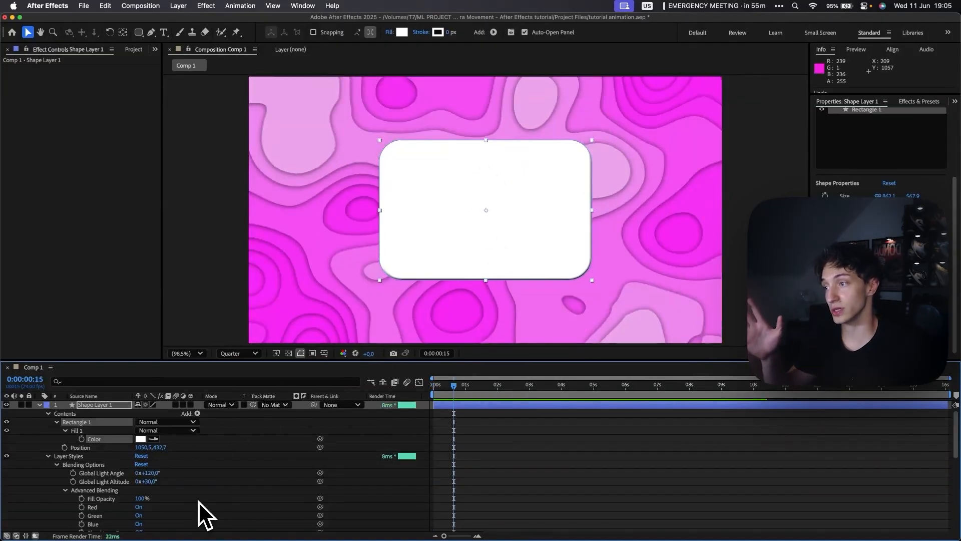
# Step: Set Shape Layer 1's Fill Opacity to 0% in its layer style Advanced Blending options
pyautogui.scroll(-3, 198, 501)
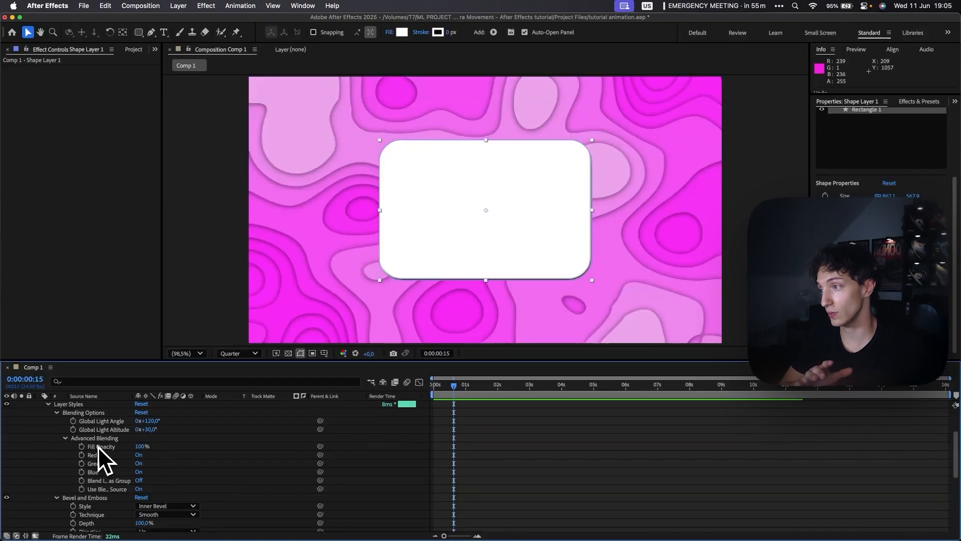
pyautogui.scroll(3, 71, 447)
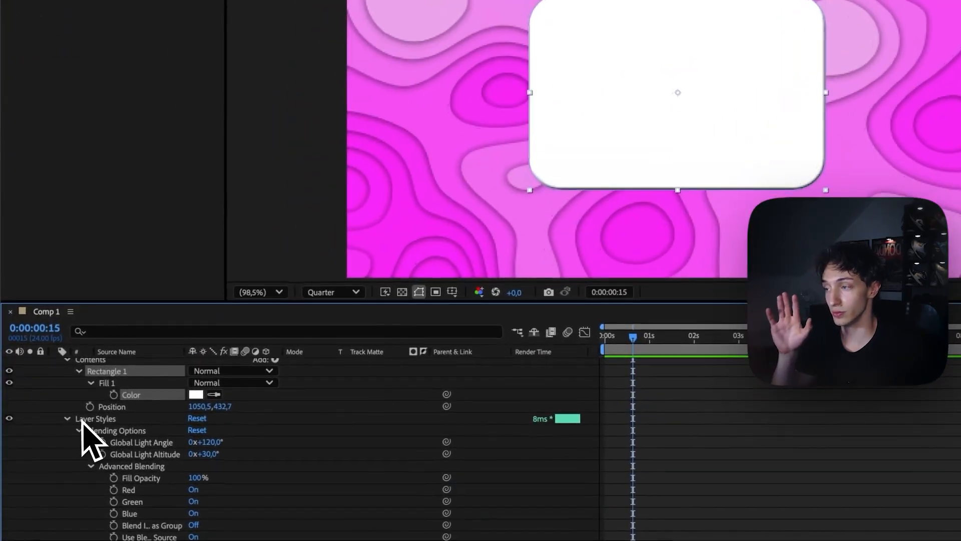
pyautogui.click(90, 420)
pyautogui.click(106, 430)
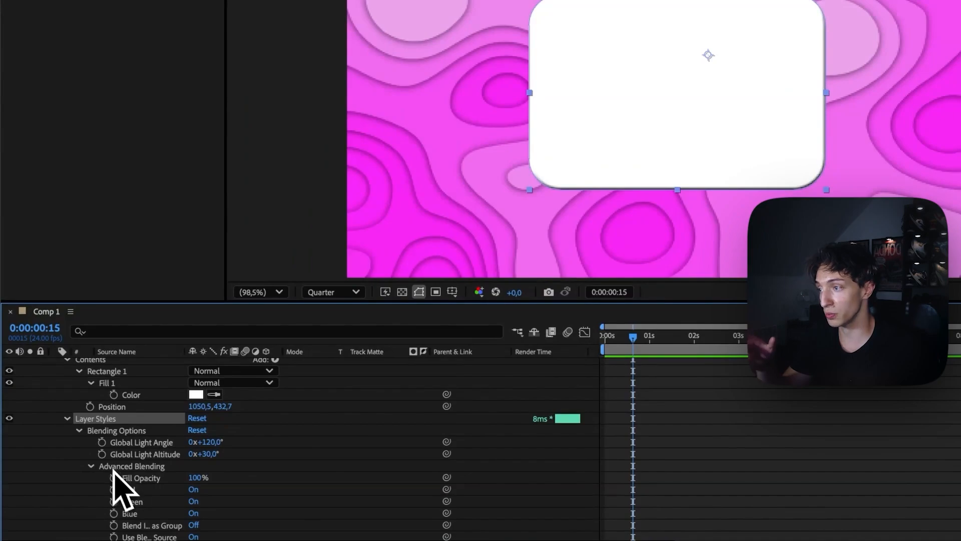
pyautogui.click(146, 466)
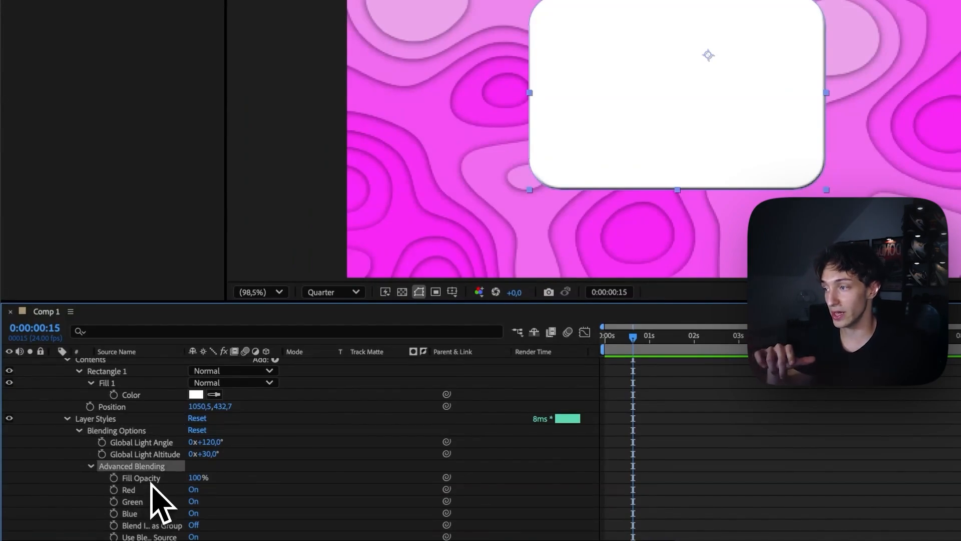
pyautogui.scroll(-2, 152, 488)
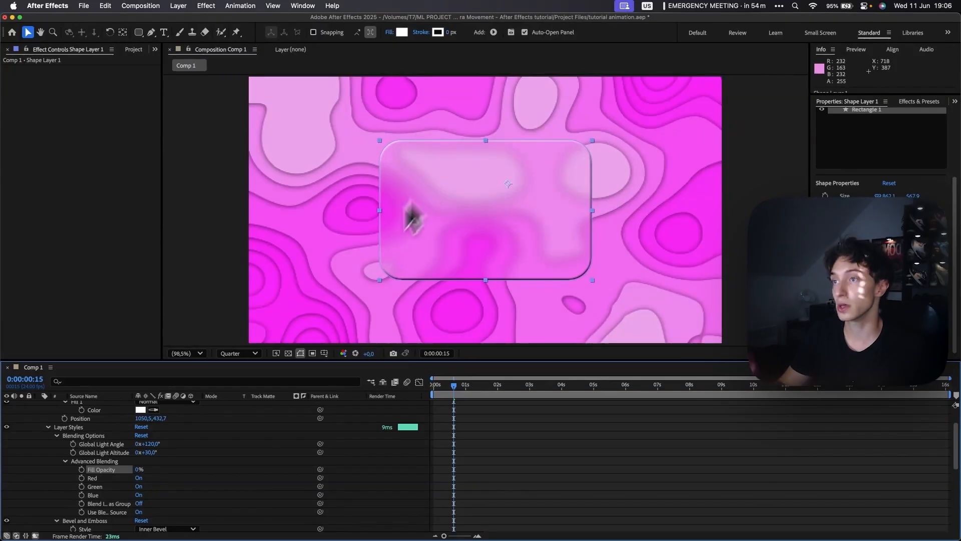
# Step: Refine Shape Layer 1's Bevel and Emboss with size 5, soften 16 and depth 58%
pyautogui.scroll(-5, 199, 484)
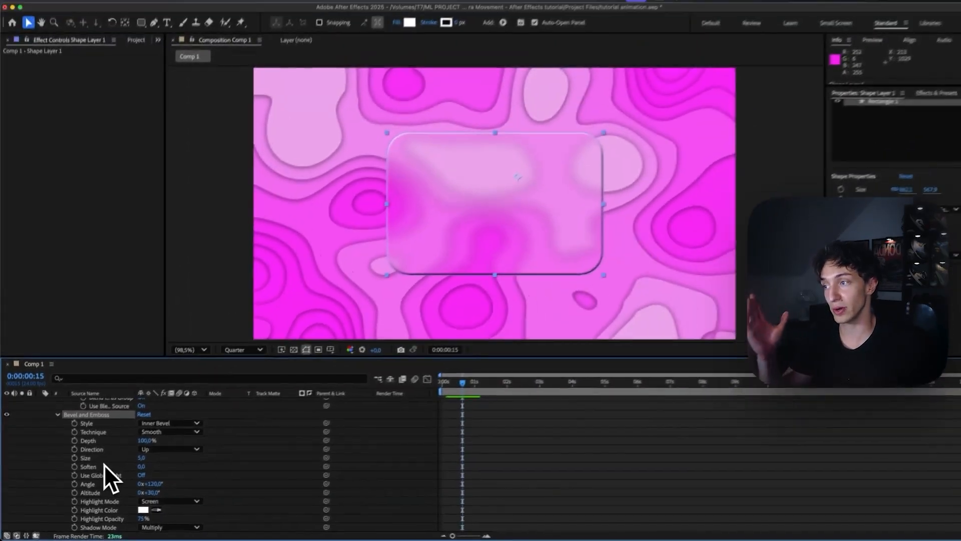
pyautogui.scroll(-2, 142, 435)
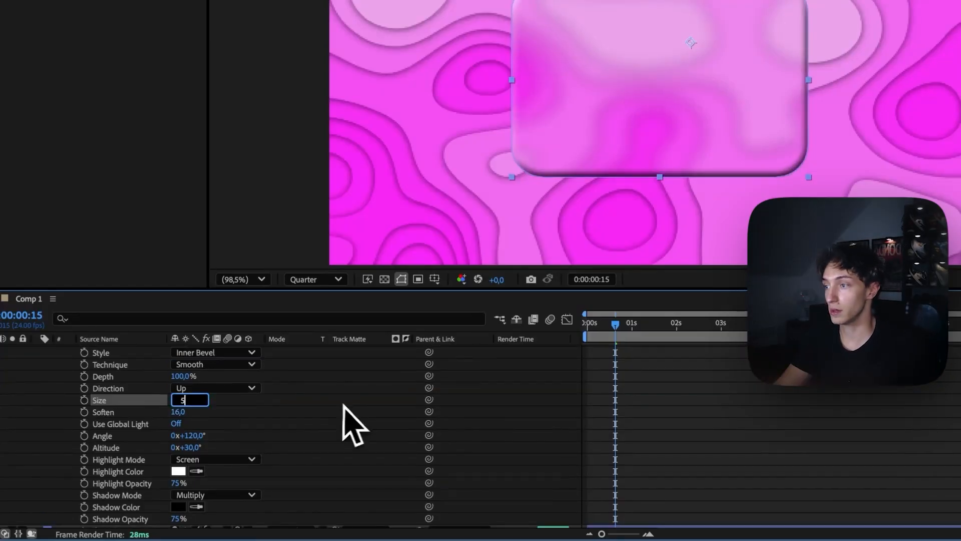
pyautogui.press('Return')
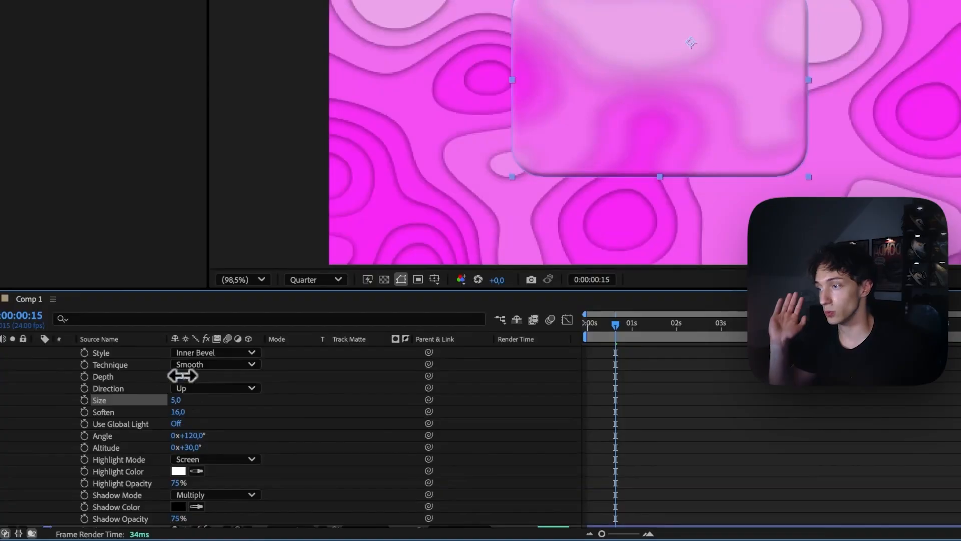
pyautogui.moveTo(145, 382); pyautogui.dragTo(151, 381)
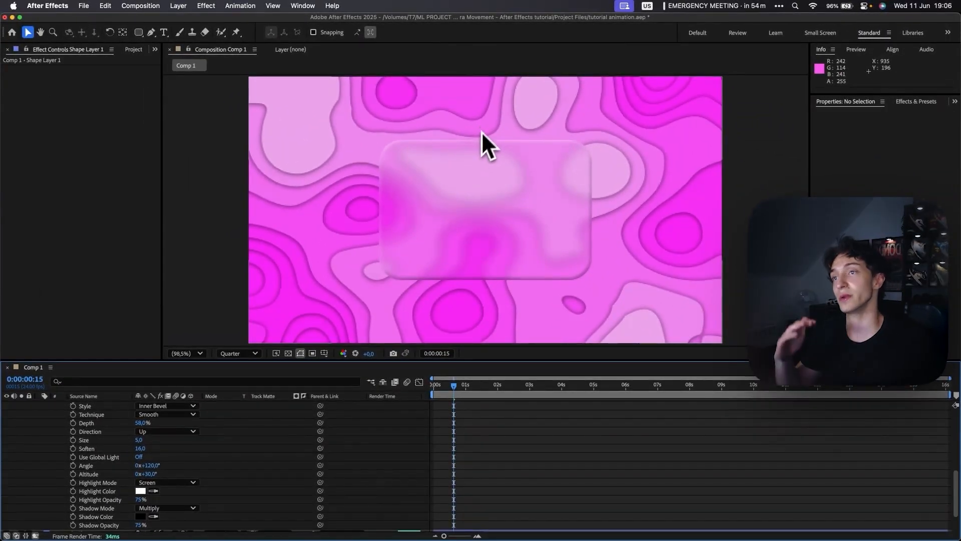
# Step: Find the Turbulent Displace effect and apply it to Shape Layer 2
pyautogui.click(446, 164)
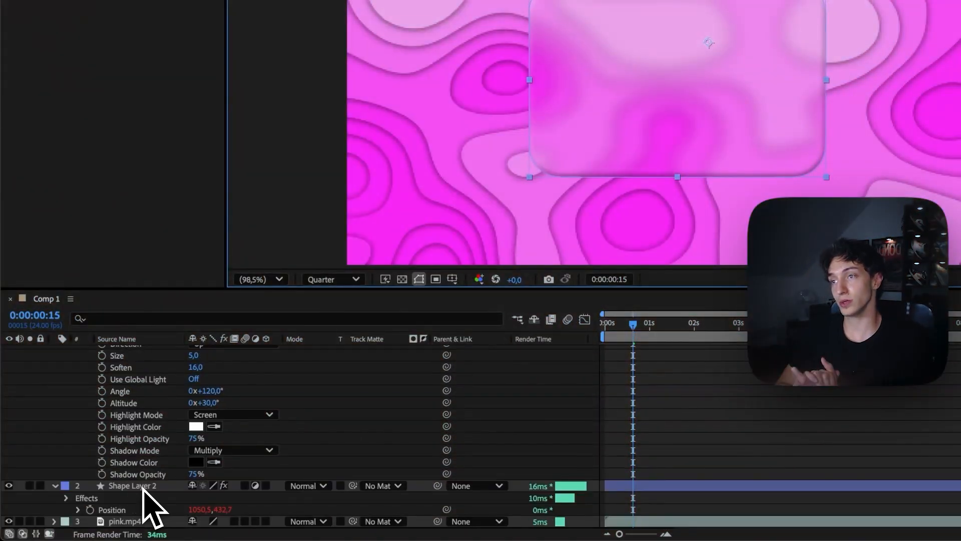
pyautogui.click(144, 487)
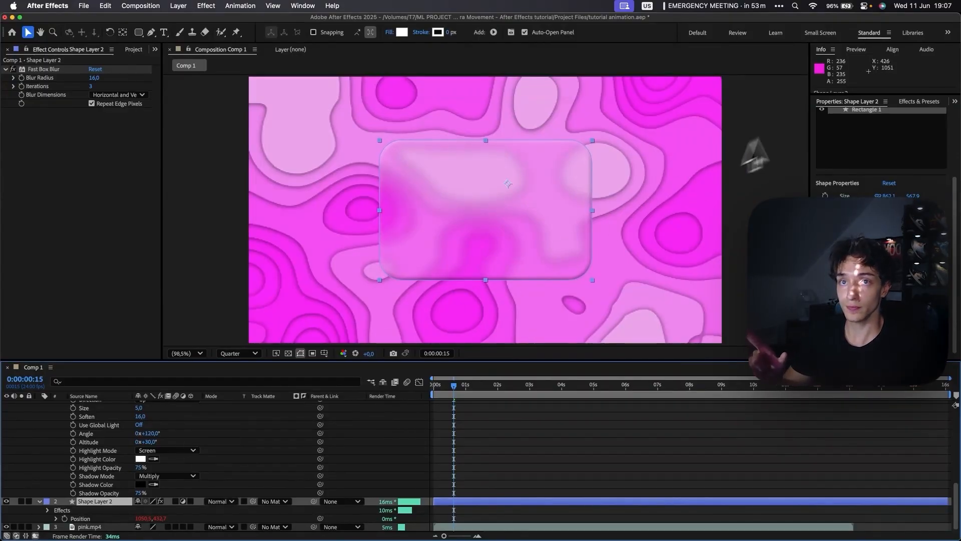
pyautogui.click(919, 101)
pyautogui.click(829, 113)
pyautogui.press('BackSpace')
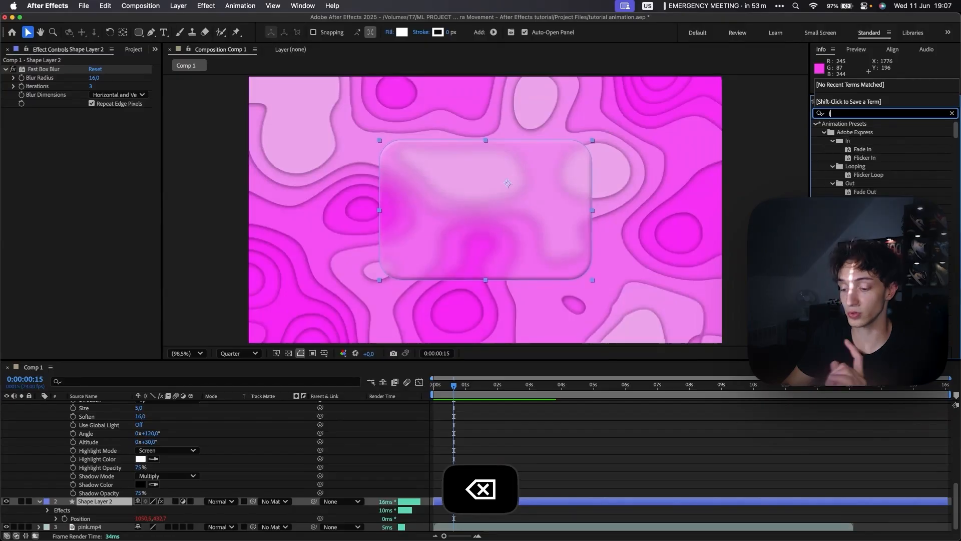
pyautogui.press('BackSpace')
pyautogui.write('tur')
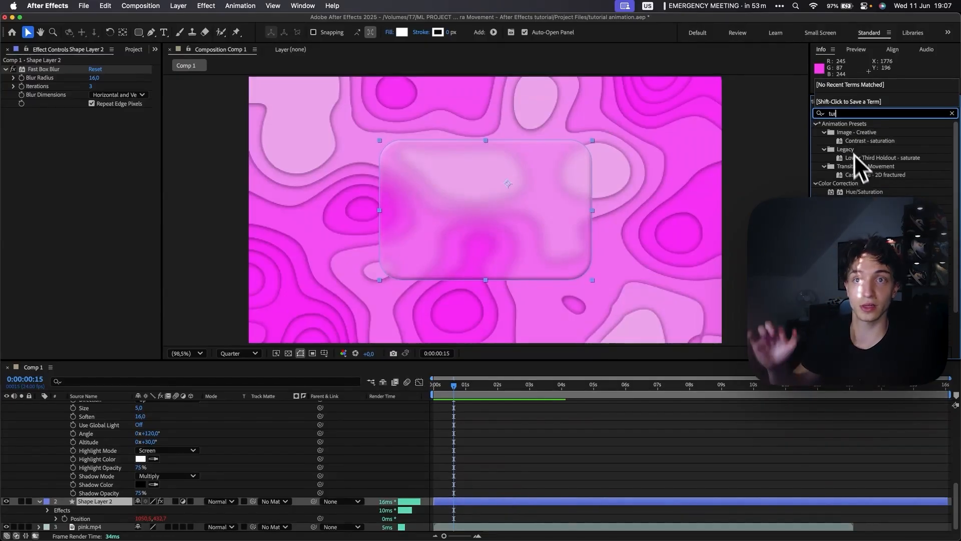
pyautogui.write('b')
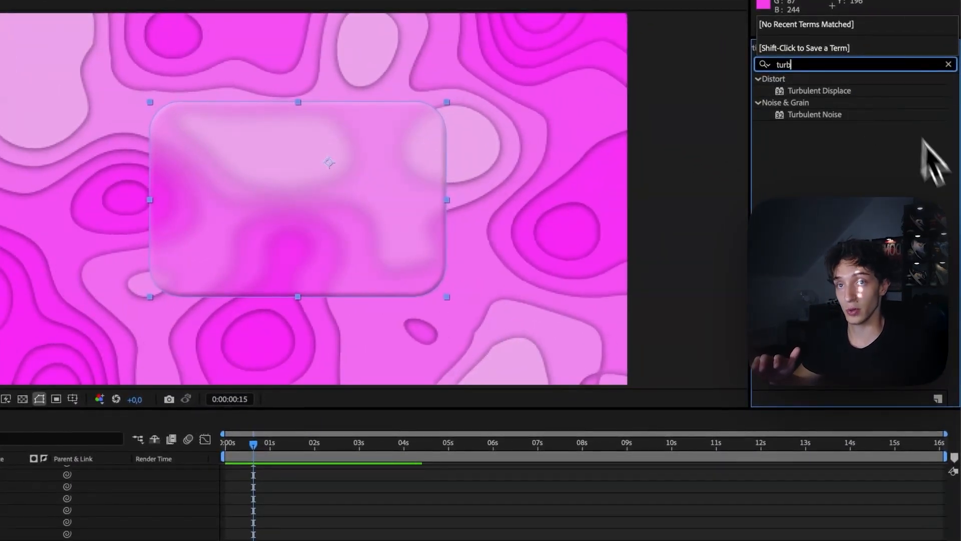
pyautogui.moveTo(819, 91); pyautogui.dragTo(0, 370)
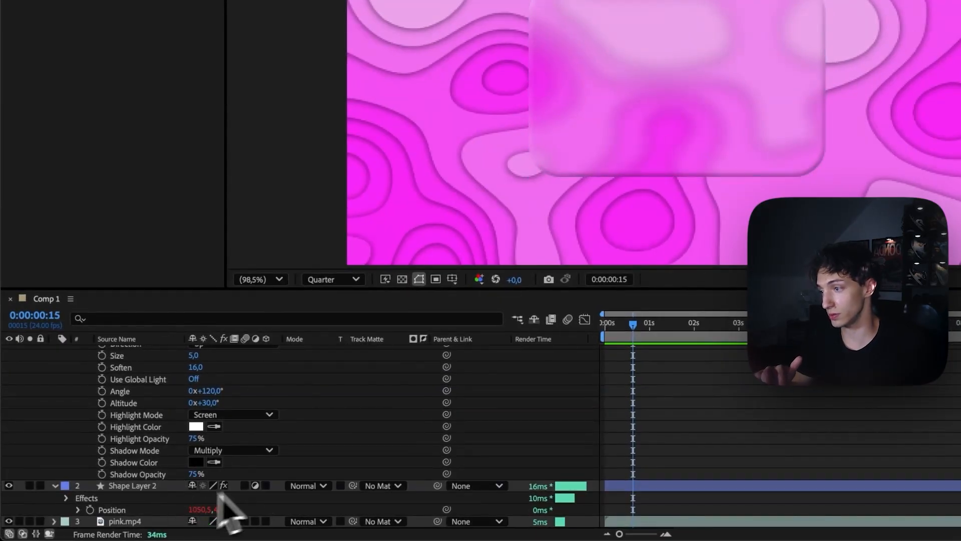
pyautogui.moveTo(175, 489); pyautogui.dragTo(177, 491)
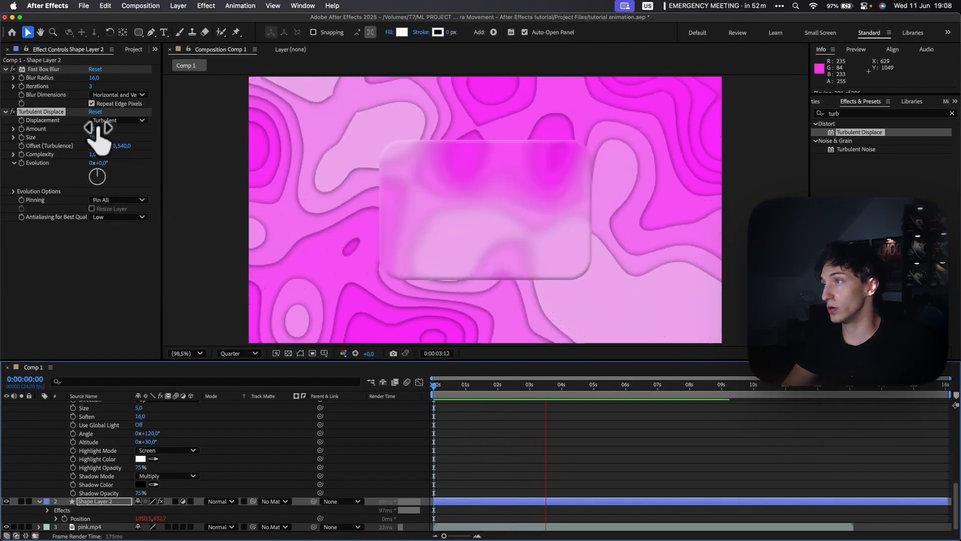
# Step: Adjust the Turbulent Displace amount on Shape Layer 2 and preview the distortion from the composition's start
pyautogui.press('space')
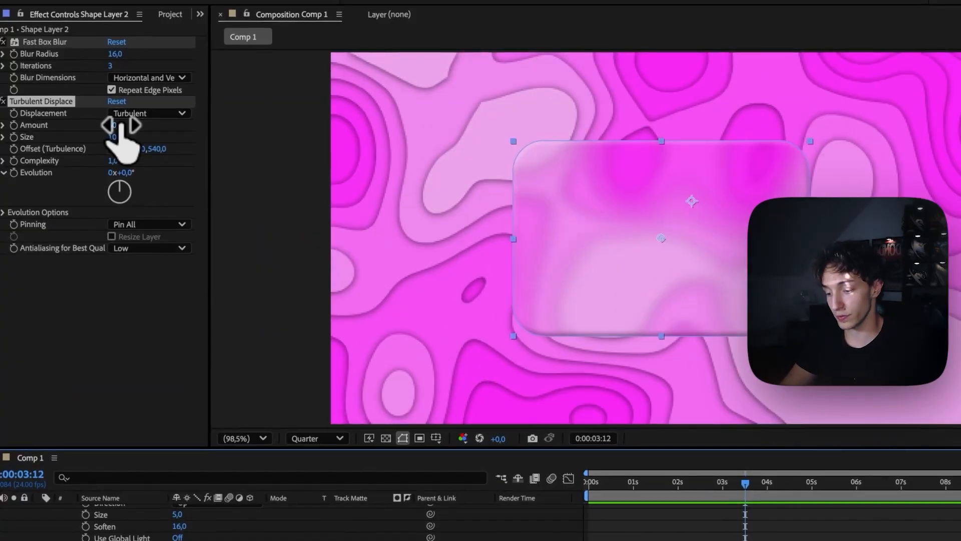
pyautogui.click(121, 126)
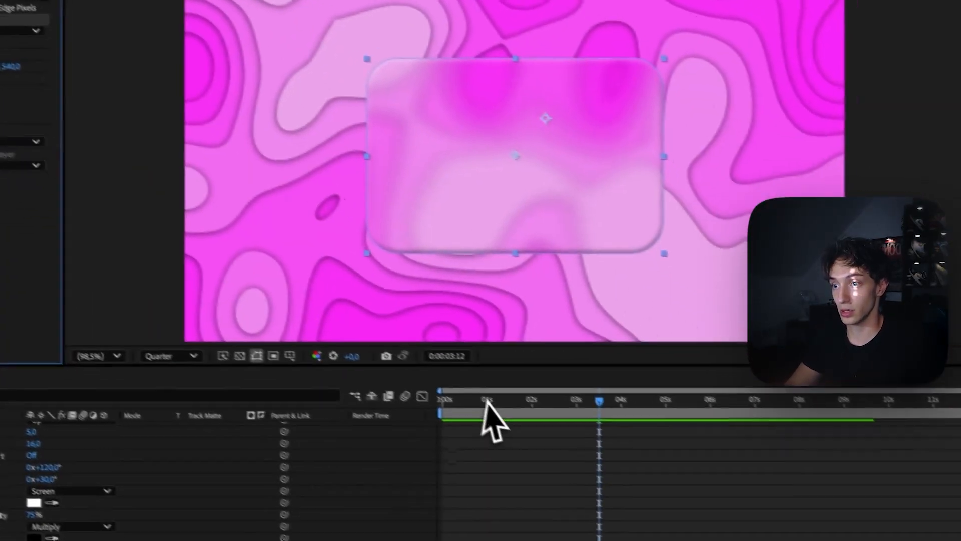
pyautogui.press('Return')
pyautogui.press('Home')
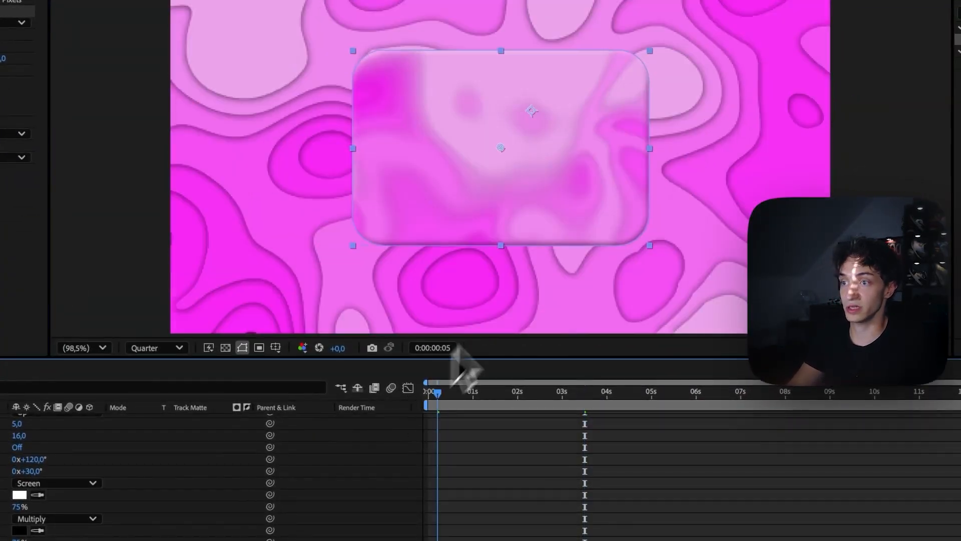
pyautogui.press('space')
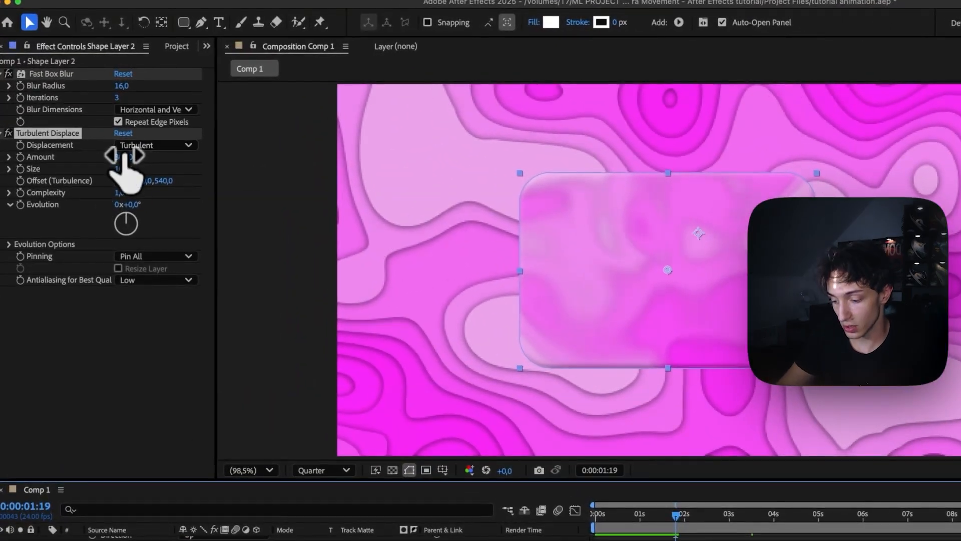
pyautogui.click(124, 156)
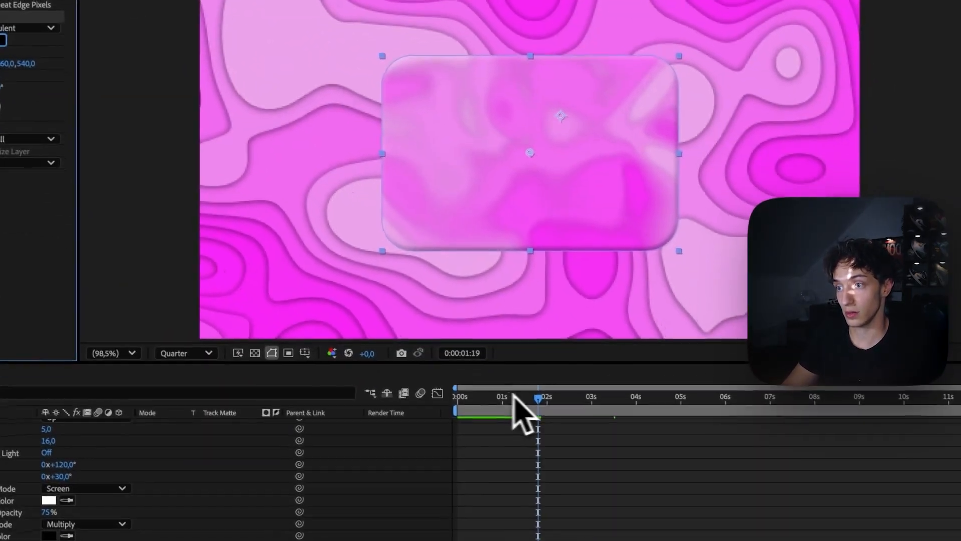
pyautogui.click(427, 390)
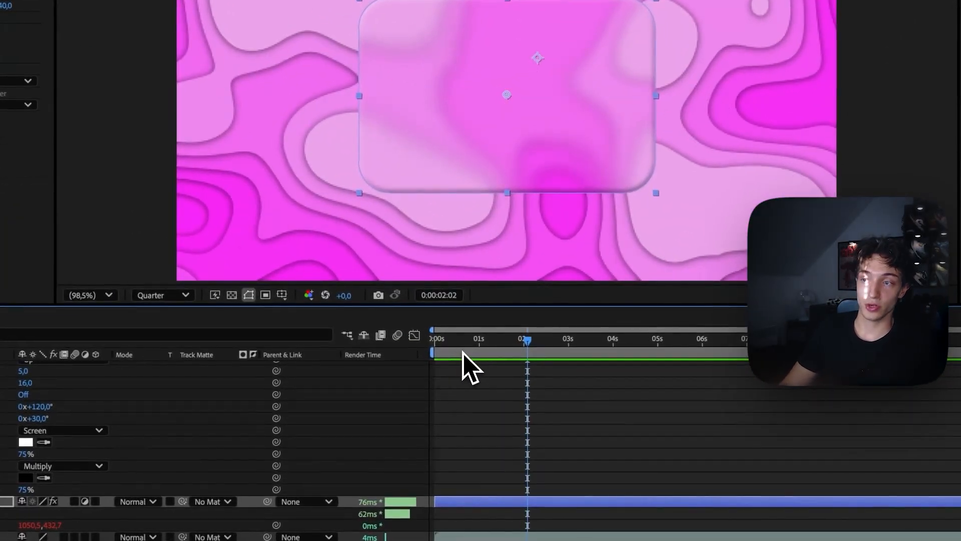
pyautogui.press('space')
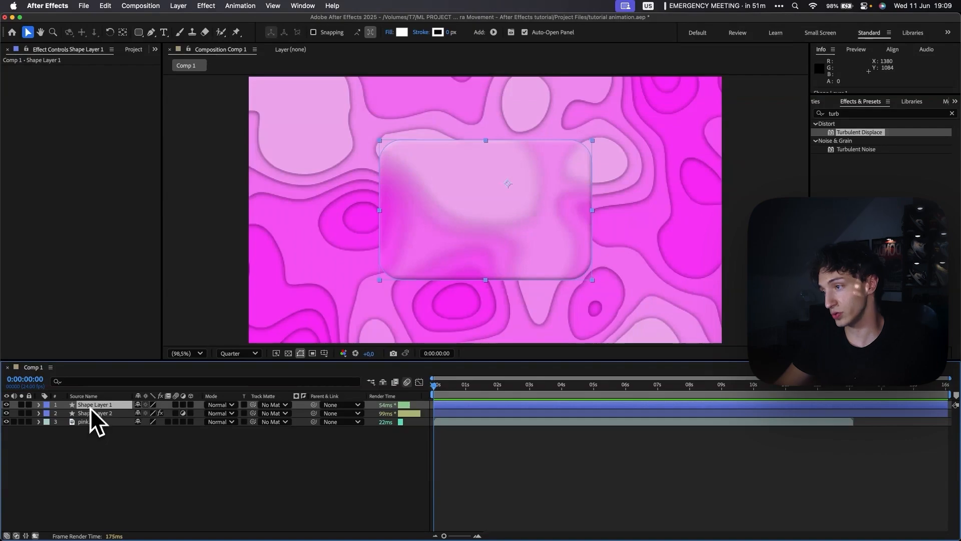
# Step: Animate Shape Layer 1's Scale from 19.5, 12.6% at the start to 100% at about 1.6 seconds and preview it
pyautogui.press('s')
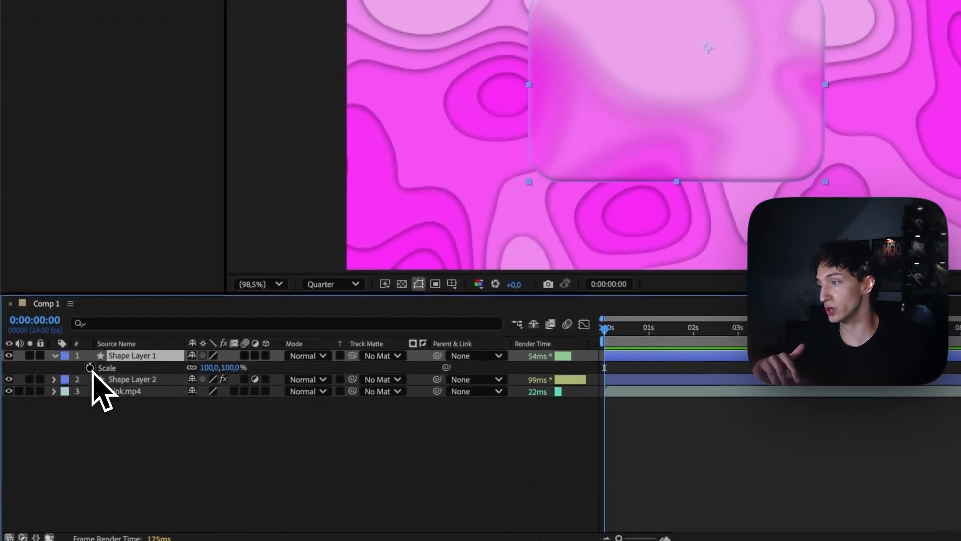
pyautogui.click(77, 366)
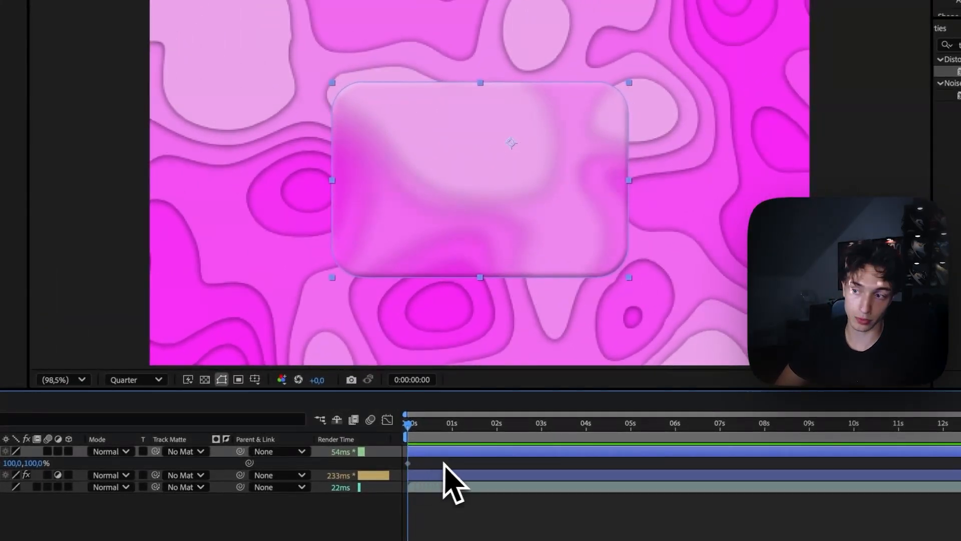
pyautogui.moveTo(469, 458); pyautogui.dragTo(481, 458)
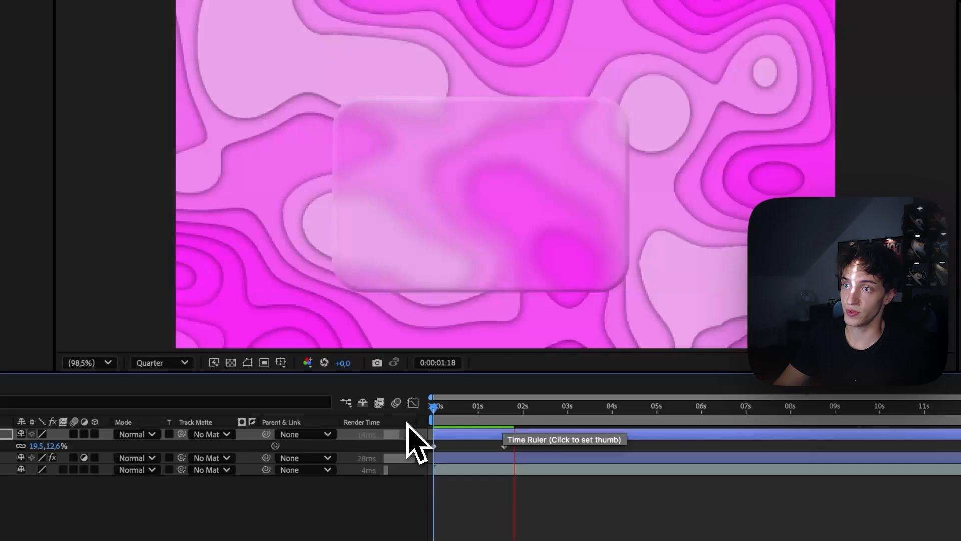
pyautogui.press('space')
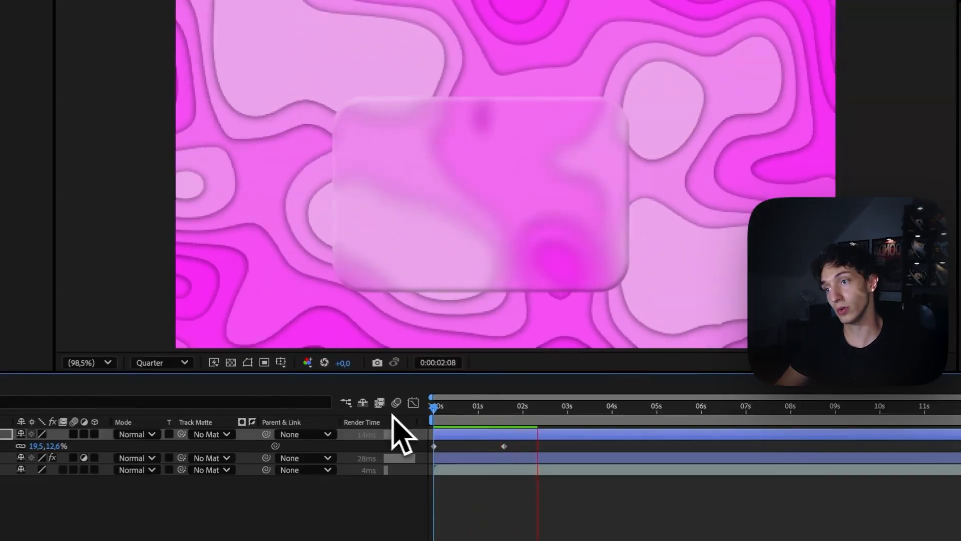
pyautogui.press('space')
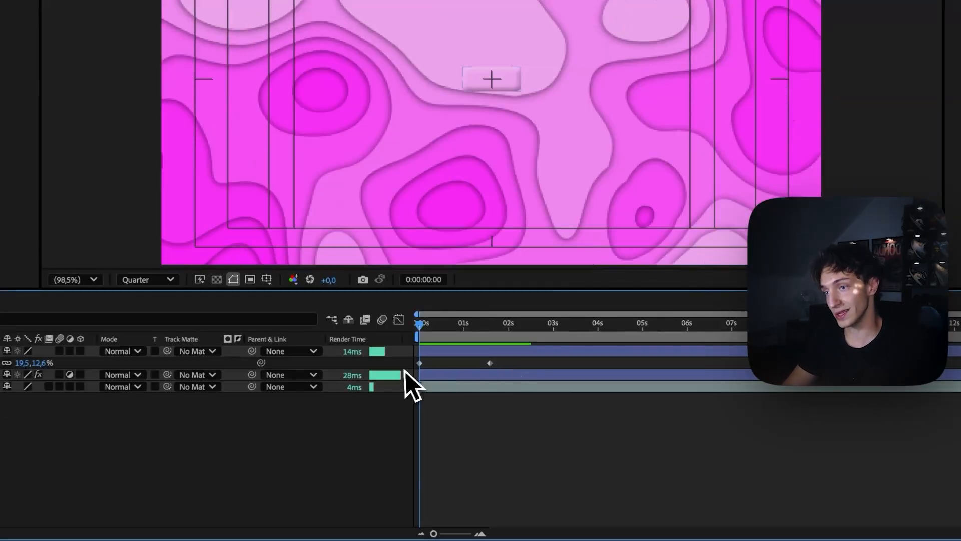
# Step: Apply Easy Ease to both Scale keyframes of Shape Layer 1
pyautogui.click(421, 363)
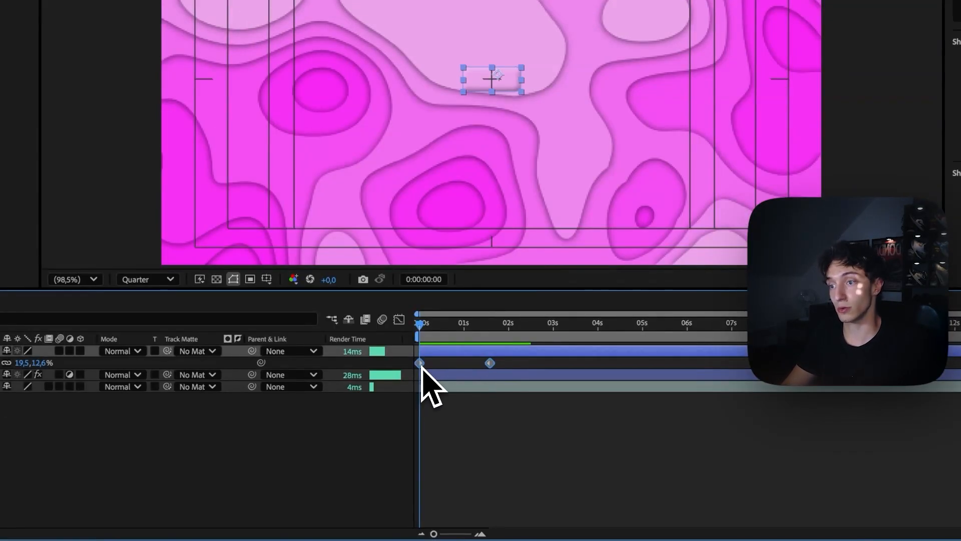
pyautogui.rightClick(472, 502)
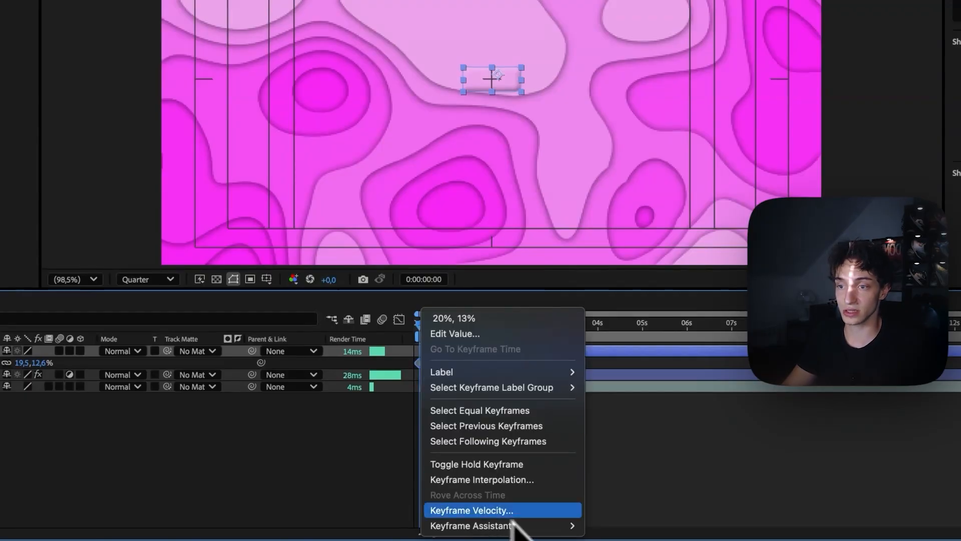
pyautogui.moveTo(551, 525)
pyautogui.click(634, 373)
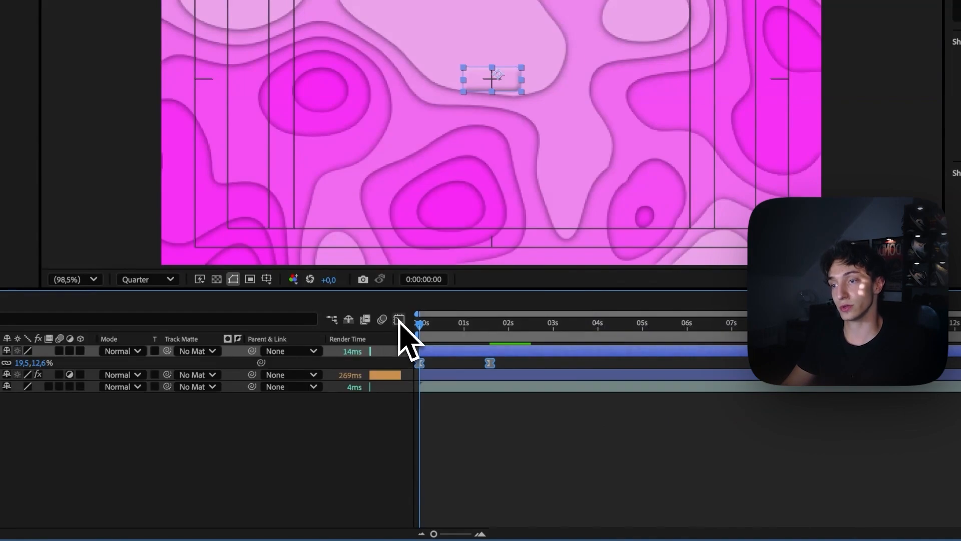
# Step: Reshape the Scale speed graph of Shape Layer 1 so the growth starts fast and slows gradually toward the end keyframe
pyautogui.hotkey('shift', 'F3')
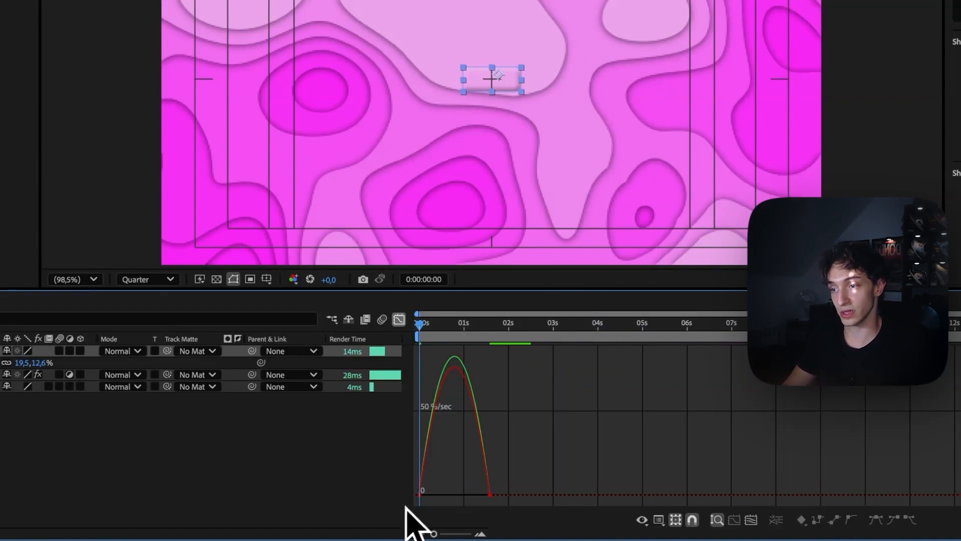
pyautogui.click(433, 495)
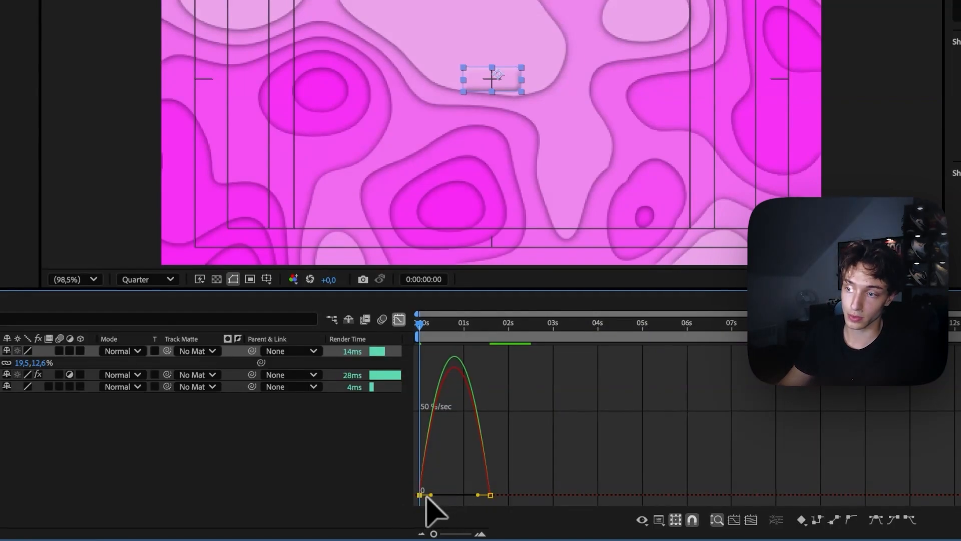
pyautogui.moveTo(427, 495); pyautogui.dragTo(426, 498)
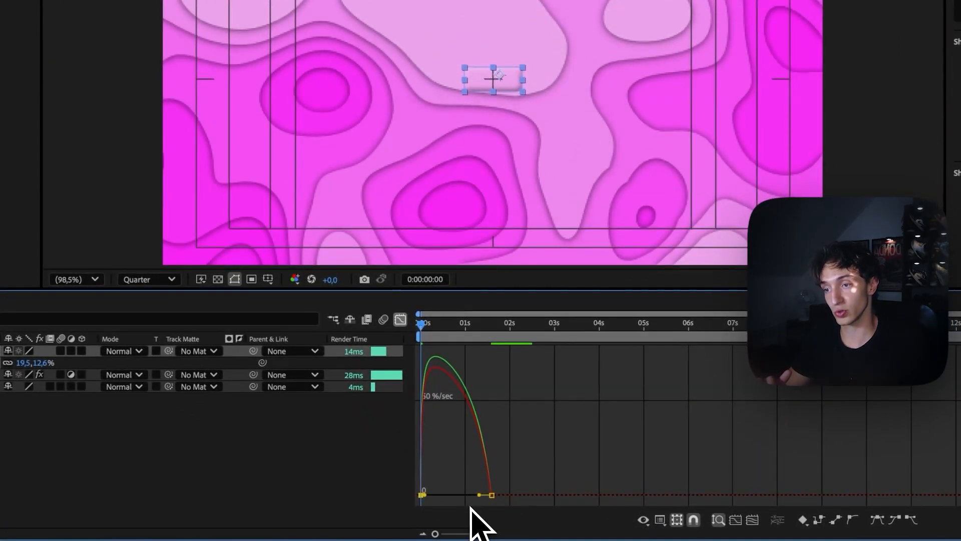
pyautogui.moveTo(480, 496); pyautogui.dragTo(456, 496)
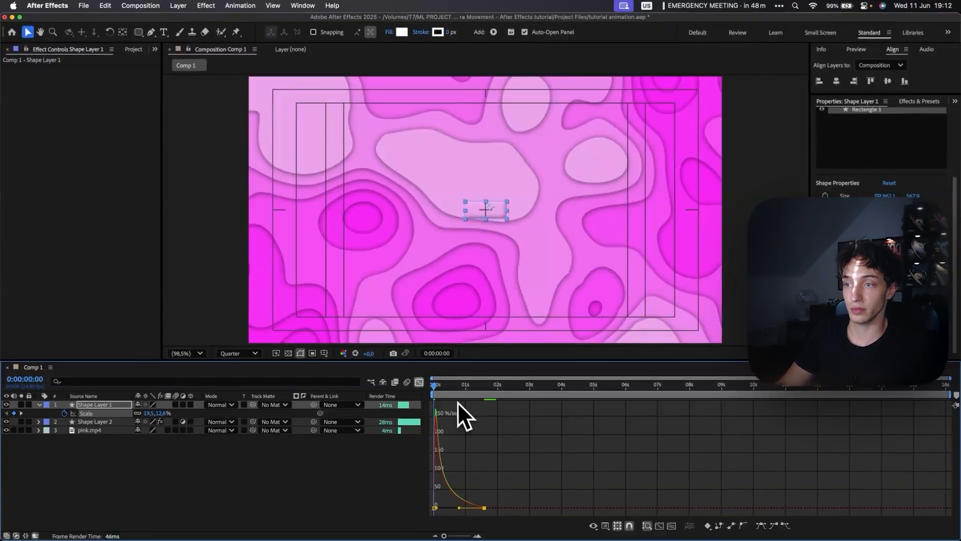
# Step: Preview Shape Layer 1's eased Scale animation from the composition's start without the layer outlines and guides
pyautogui.hotkey('ctrl', 'shift', 'h')
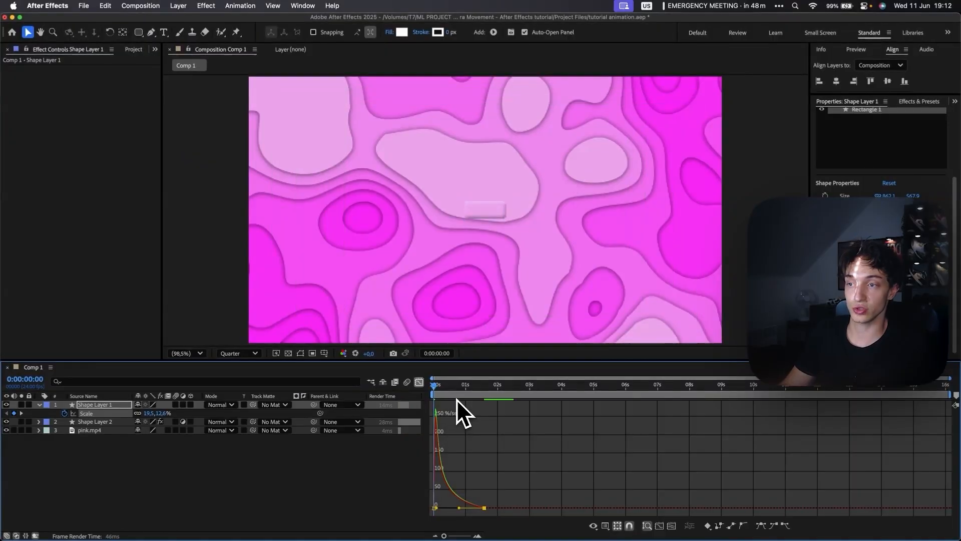
pyautogui.press('space')
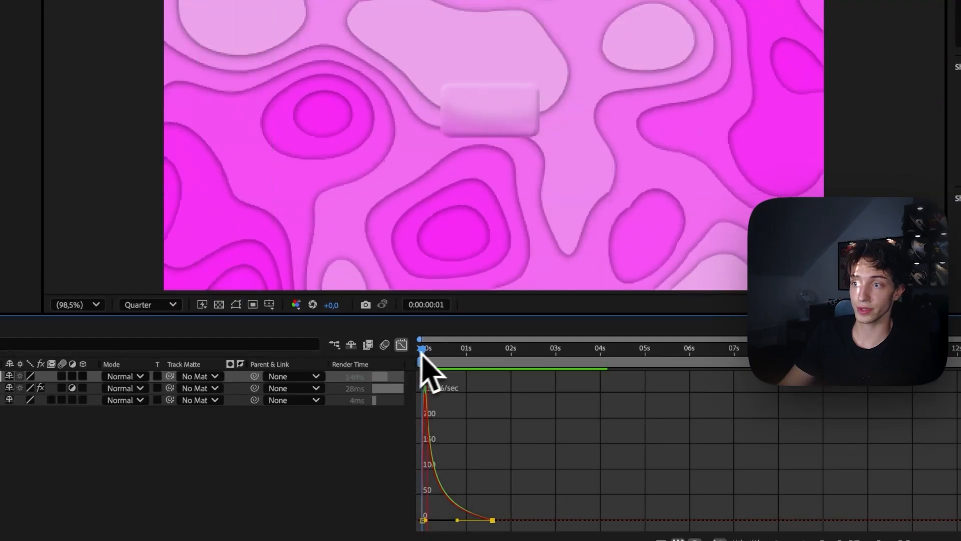
pyautogui.press('space')
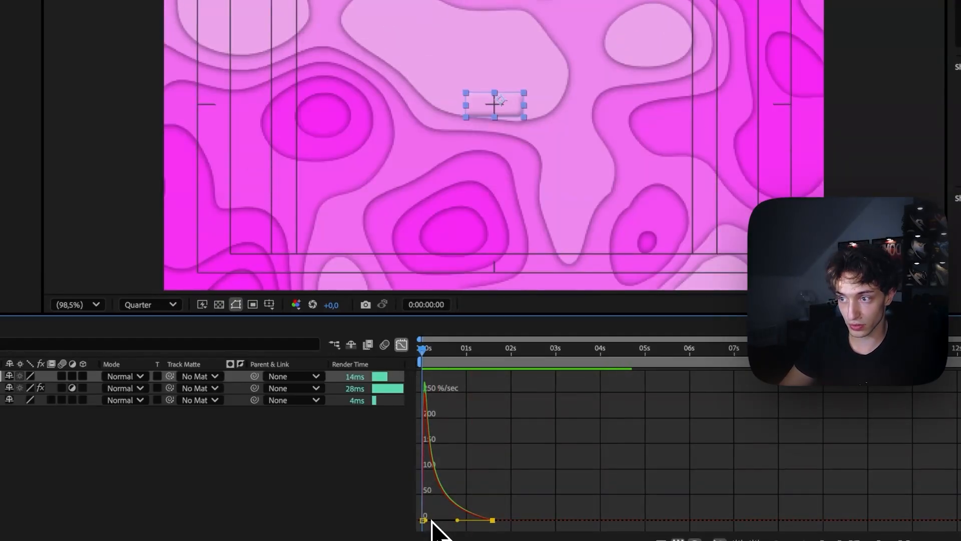
# Step: Lengthen the start keyframe's ease in Shape Layer 1's Scale speed graph slightly for a softer start, and preview the growth
pyautogui.moveTo(431, 520); pyautogui.dragTo(430, 521)
pyautogui.press('space')
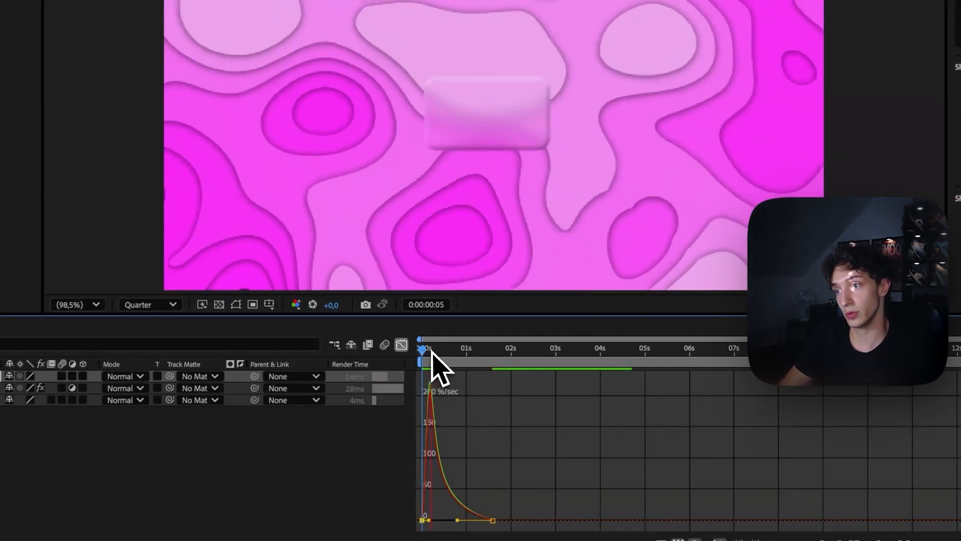
pyautogui.press('space')
pyautogui.press('space')
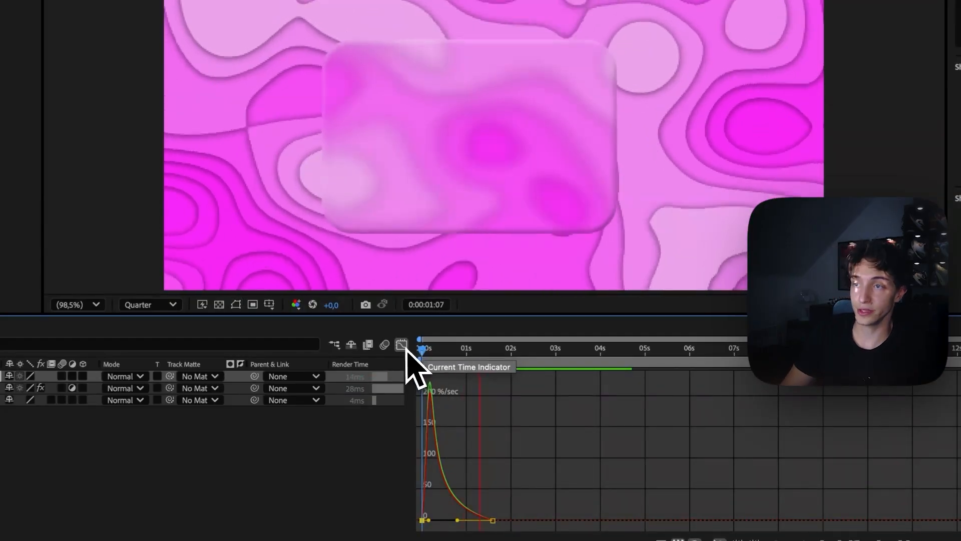
pyautogui.press('space')
pyautogui.press('space')
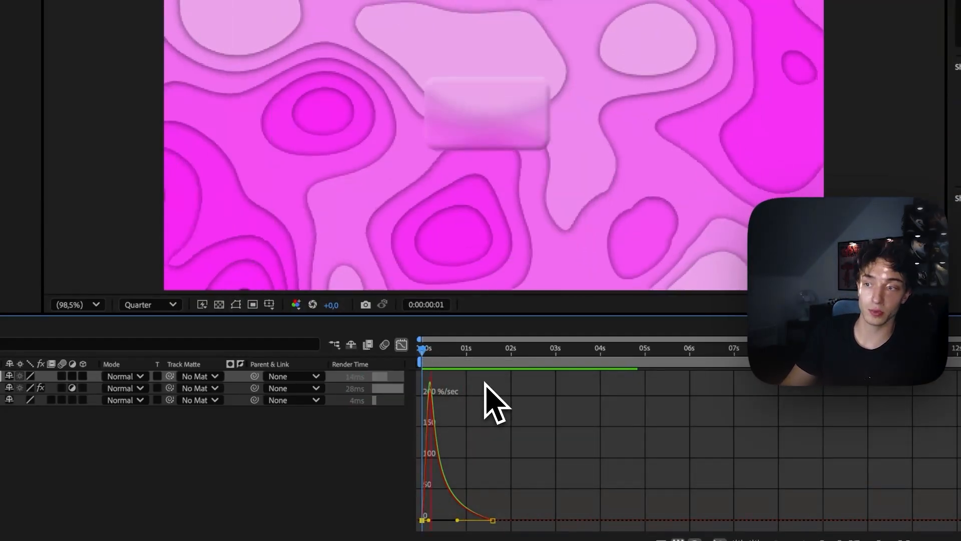
pyautogui.press('space')
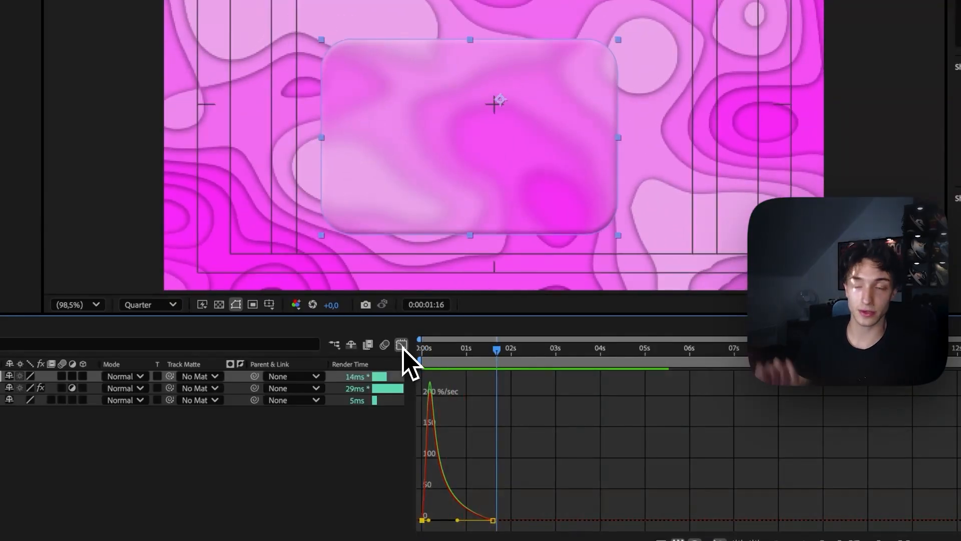
# Step: Switch from the speed graph back to the layer bars and preview the card animation from the composition's start
pyautogui.click(402, 344)
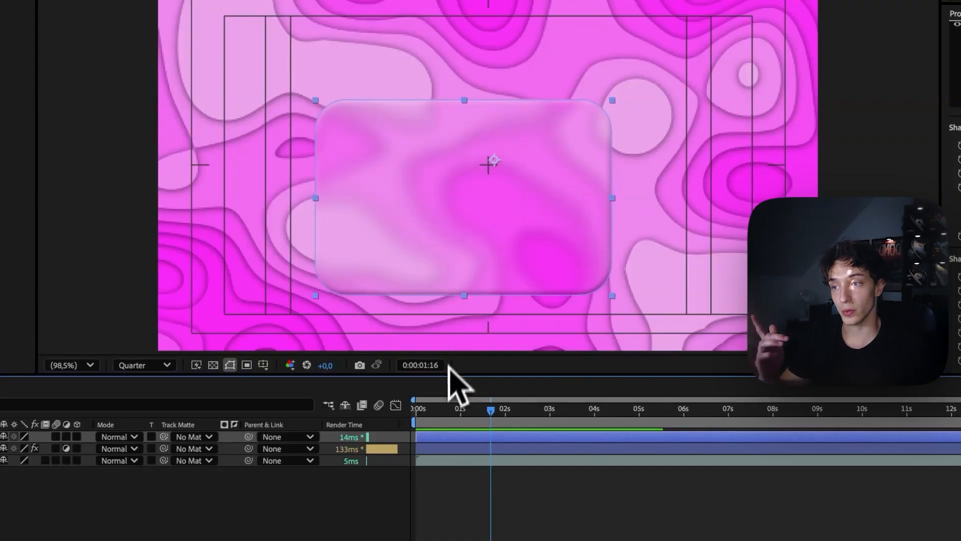
pyautogui.press('Home')
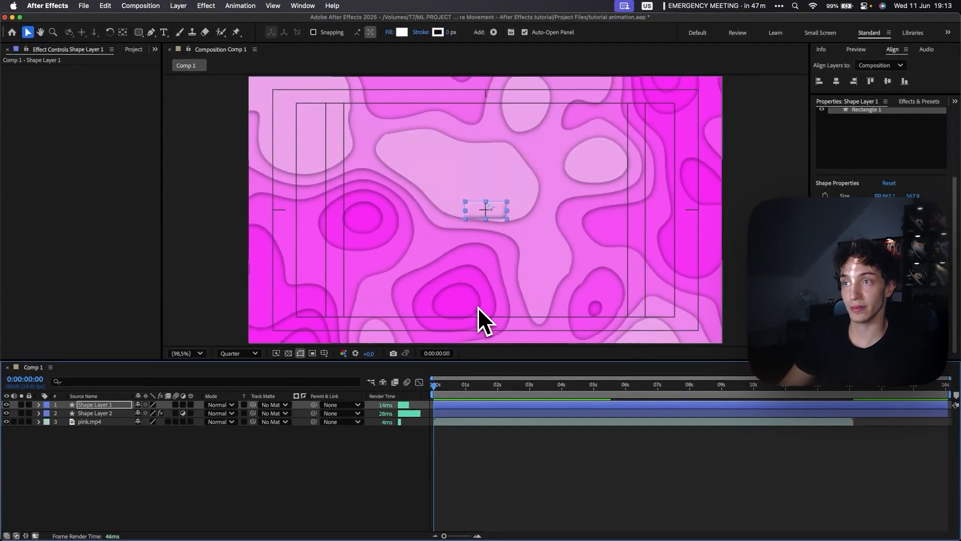
pyautogui.press('space')
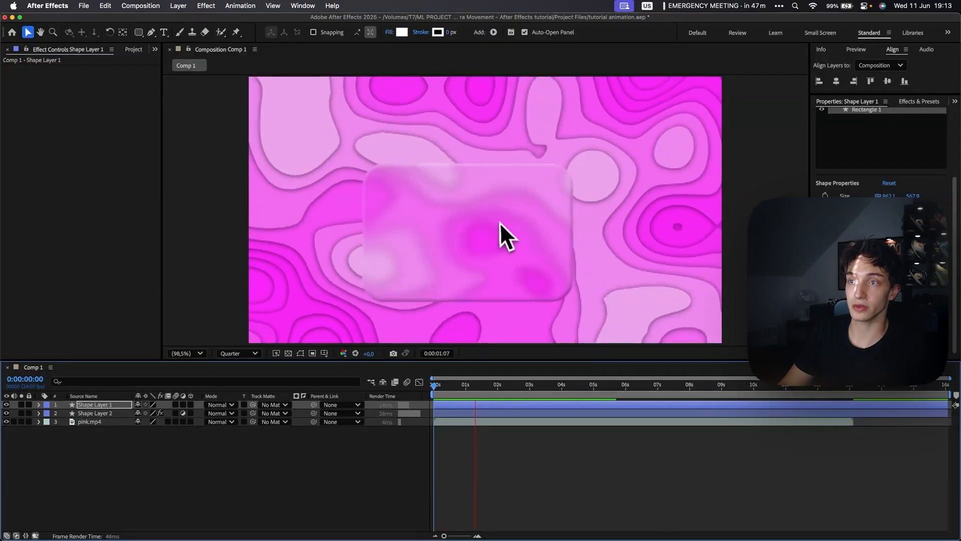
pyautogui.press('space')
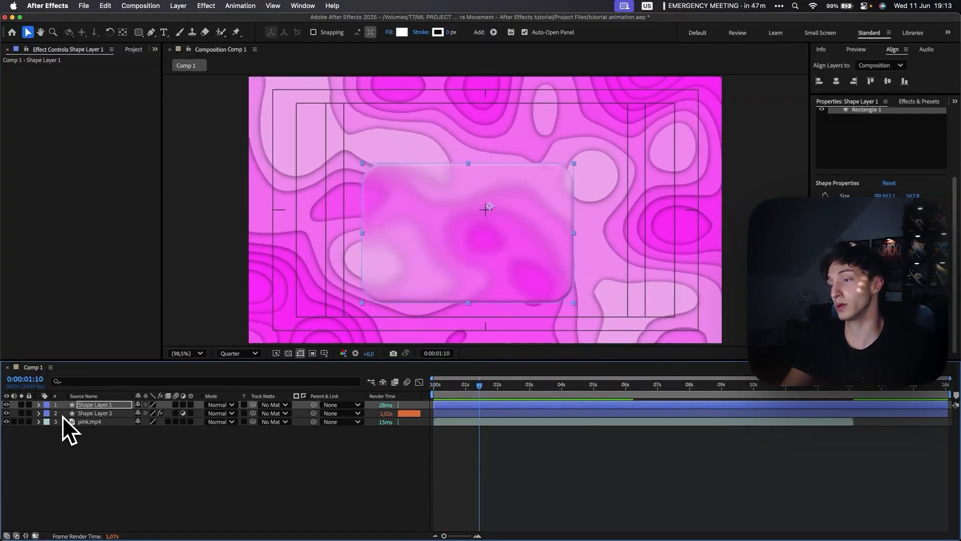
# Step: Animate Shape Layer 1's Position between the start and 0:00:01:14, centering the card in the composition, and preview it
pyautogui.press('p')
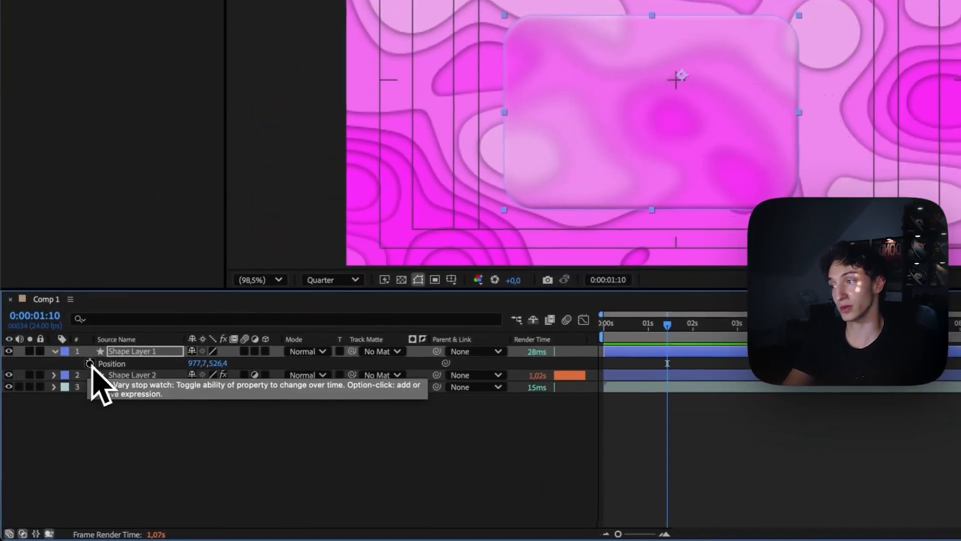
pyautogui.click(90, 363)
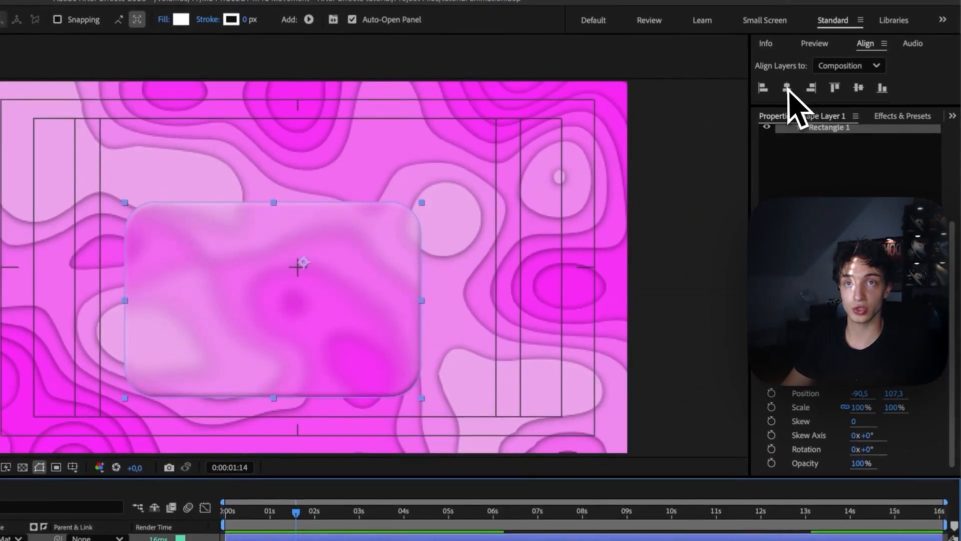
pyautogui.click(787, 90)
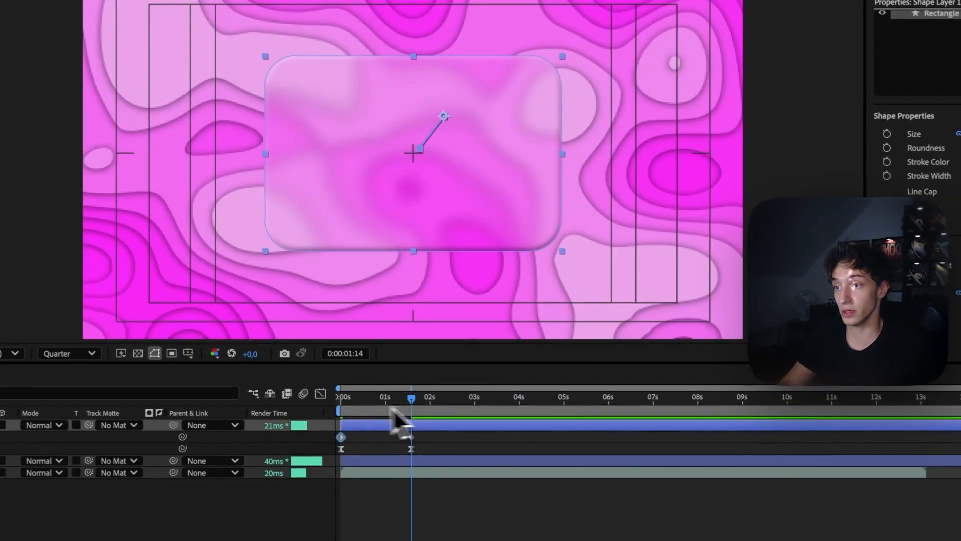
pyautogui.press('Home')
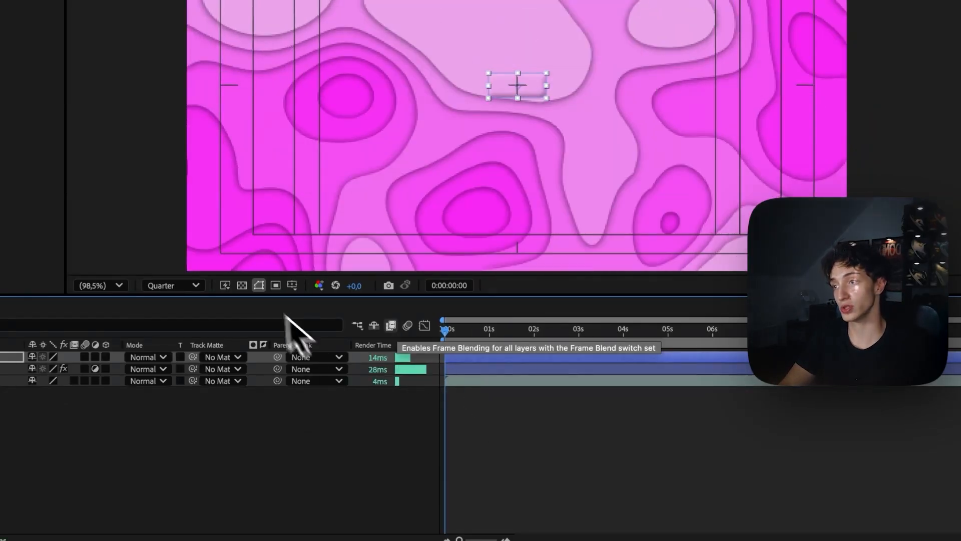
pyautogui.press('space')
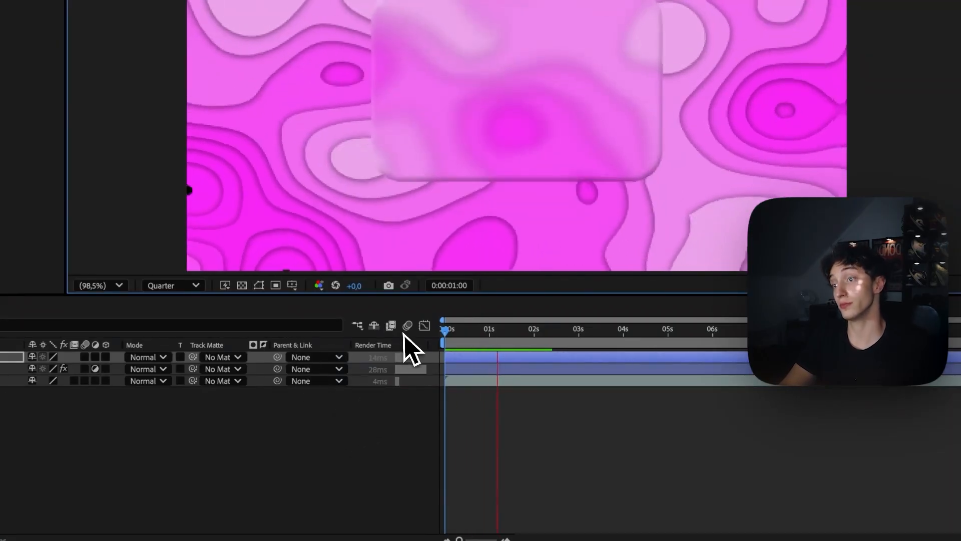
pyautogui.press('space')
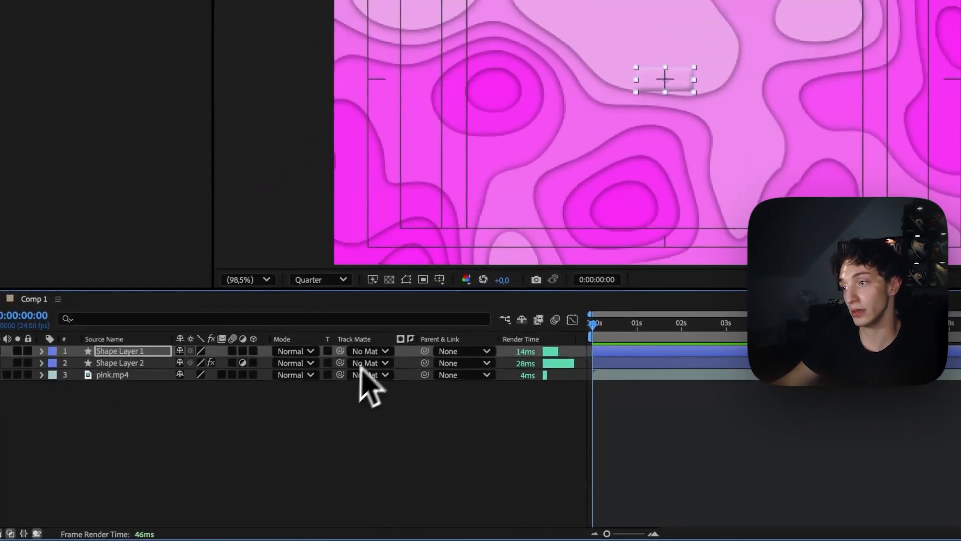
# Step: Add a null object to the composition and parent Shape Layer 1 to it
pyautogui.rightClick(377, 354)
pyautogui.moveTo(489, 357)
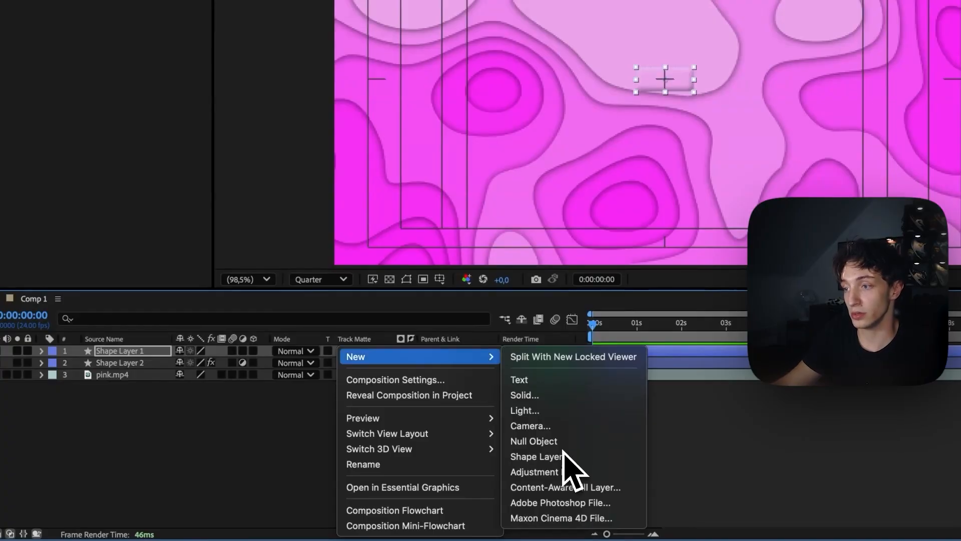
pyautogui.click(568, 442)
pyautogui.press('super+z')
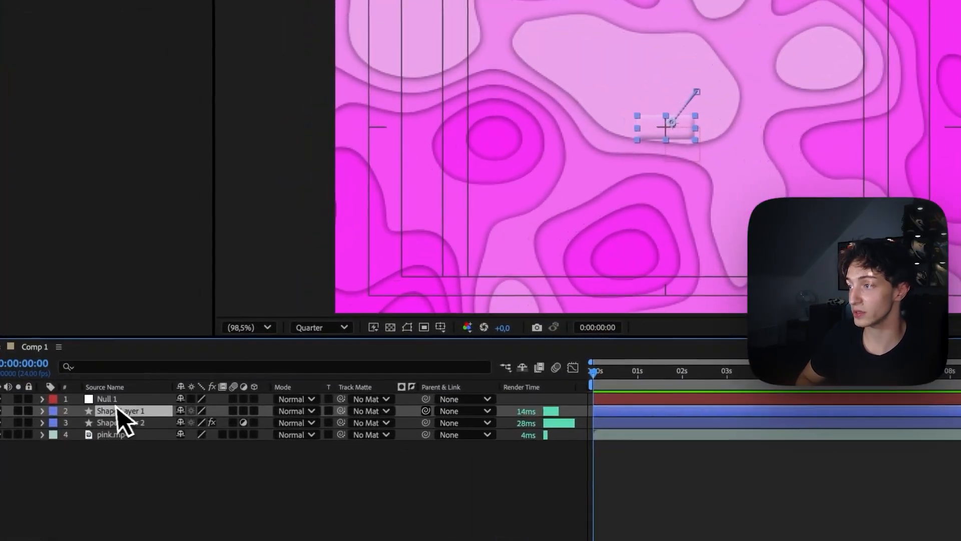
pyautogui.moveTo(121, 406); pyautogui.dragTo(108, 399)
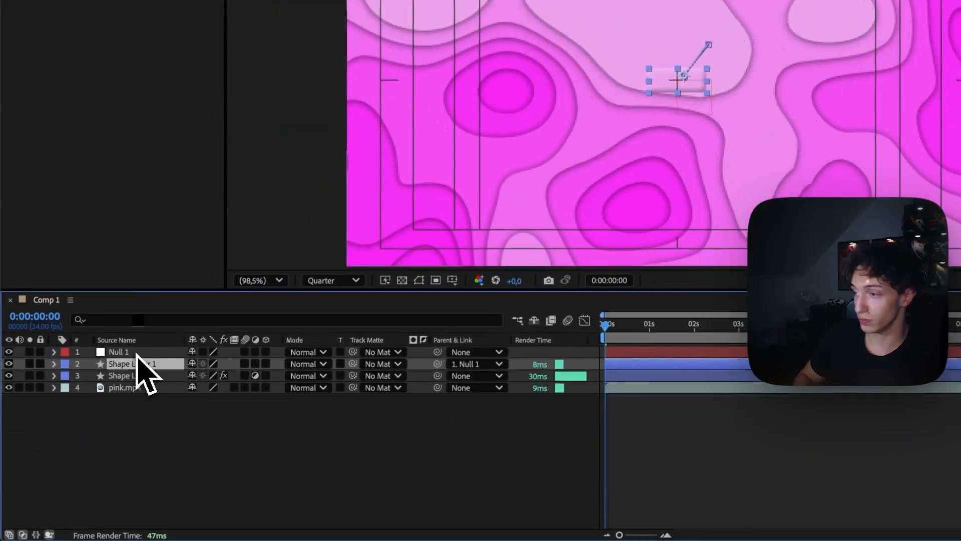
# Step: Test the link by moving Null 1 down to Position 960, 706, and undo the move
pyautogui.click(136, 351)
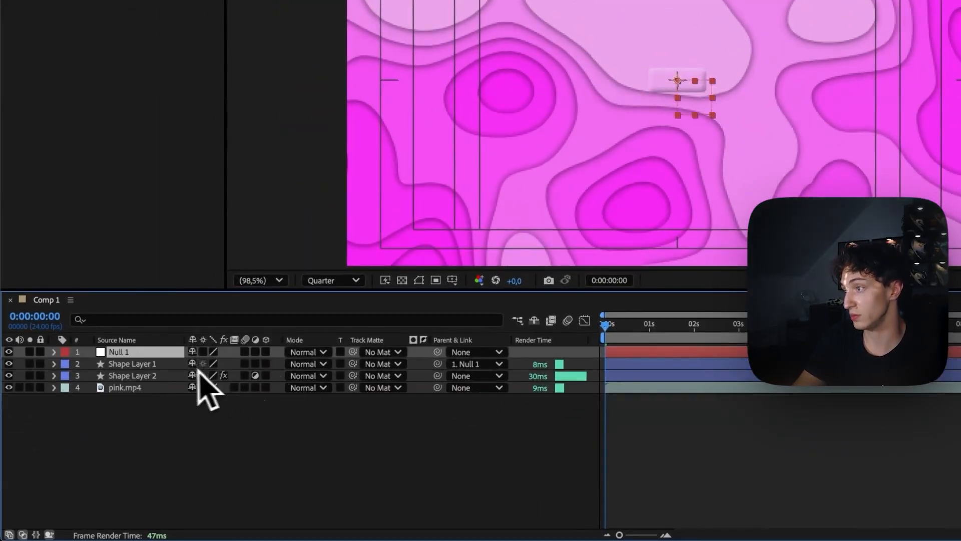
pyautogui.press('p')
pyautogui.moveTo(320, 347); pyautogui.dragTo(300, 419)
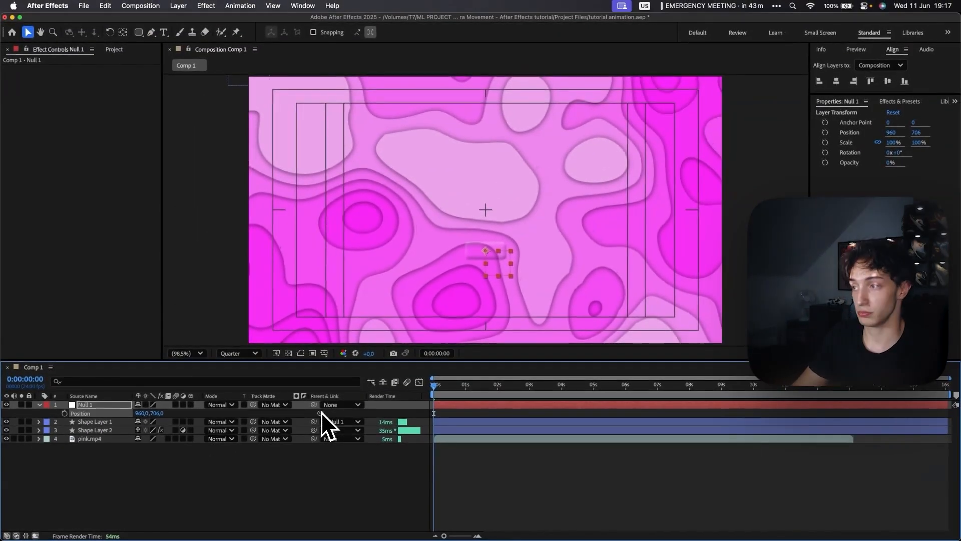
pyautogui.press('super+z')
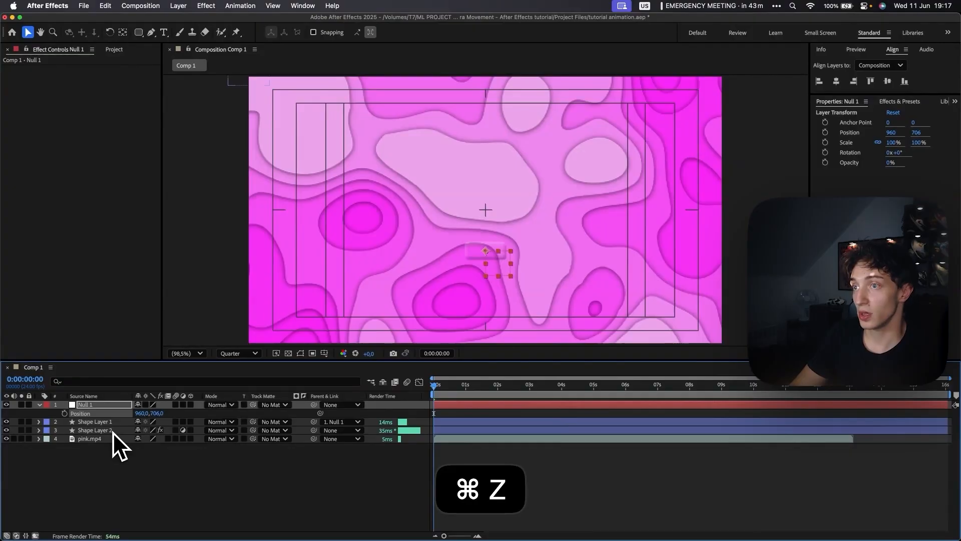
pyautogui.press('super+z')
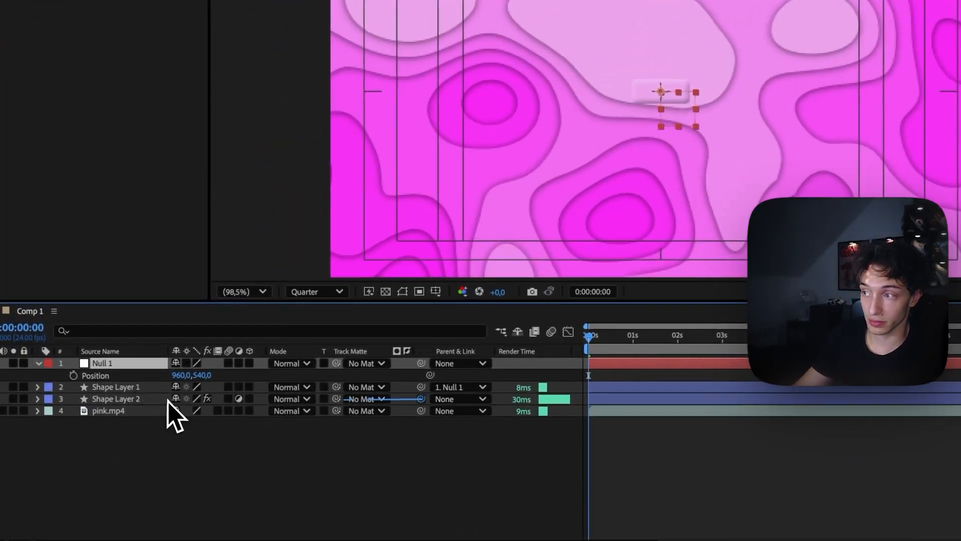
# Step: Parent Shape Layer 2 to Null 1, test it by moving the null down to Y 743, and undo the move
pyautogui.moveTo(168, 403); pyautogui.dragTo(122, 368)
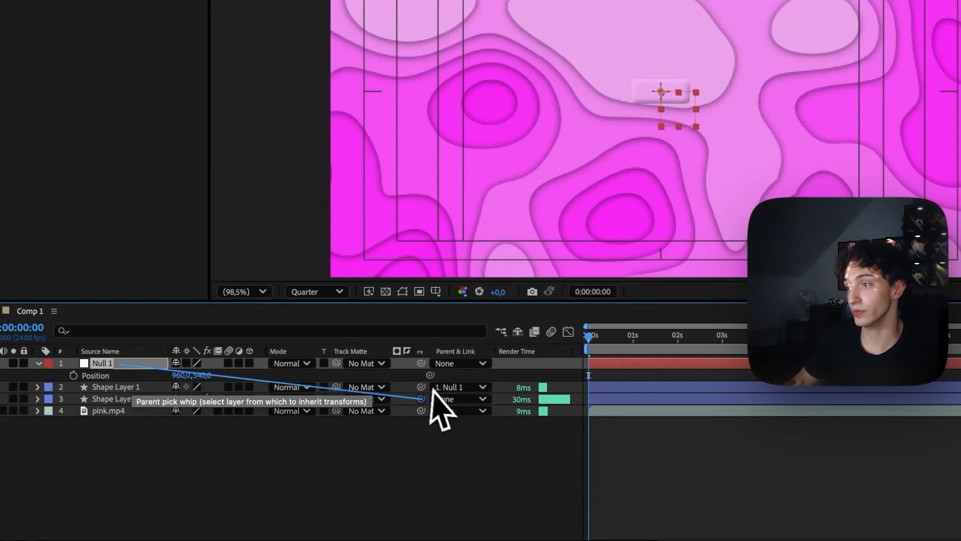
pyautogui.moveTo(308, 364); pyautogui.dragTo(274, 357)
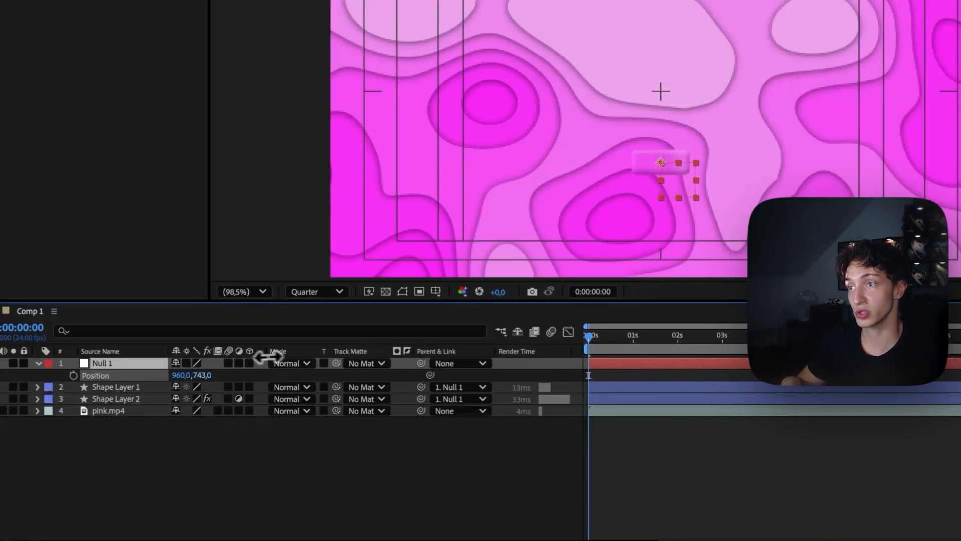
pyautogui.press('super+z')
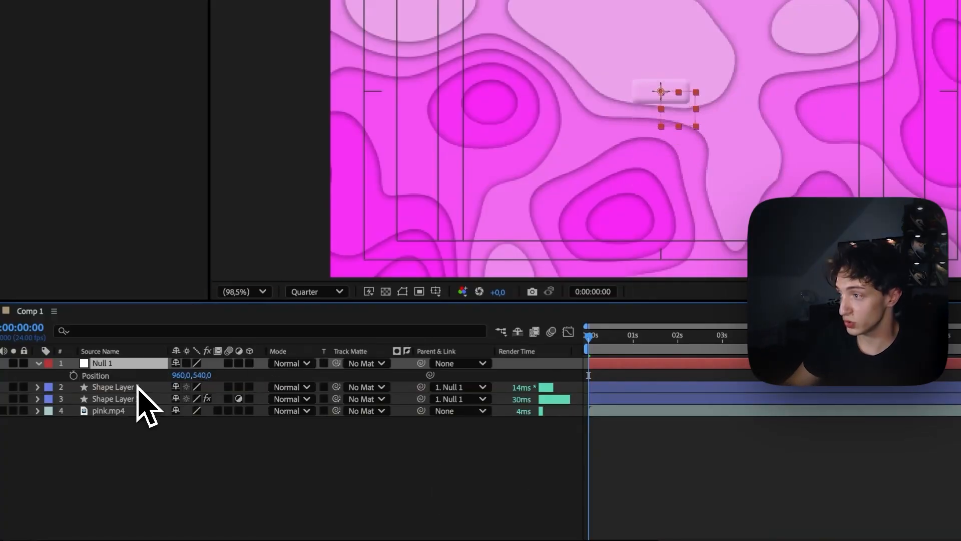
# Step: Shift all Position and Scale keyframes of Shape Layer 1 together so they start at about 2 seconds
pyautogui.click(578, 387)
pyautogui.press('u')
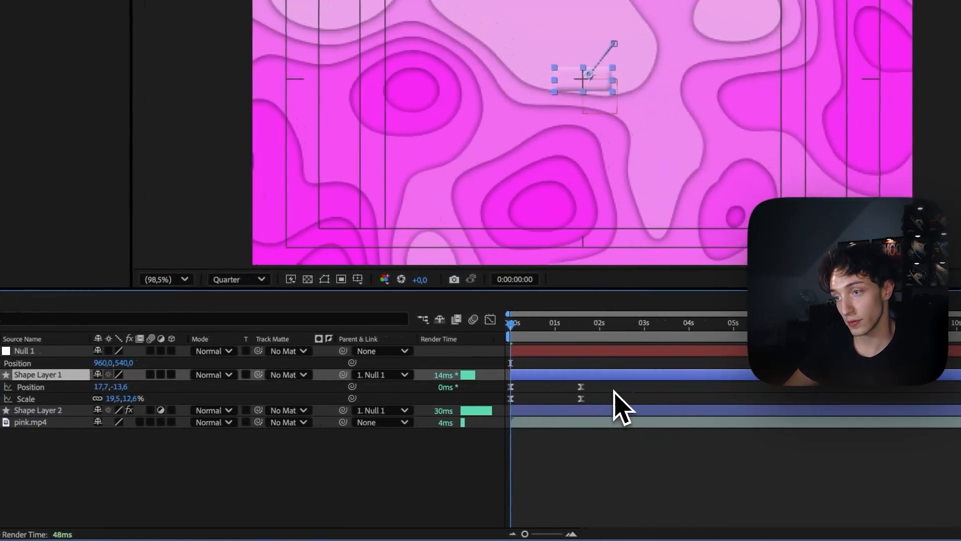
pyautogui.moveTo(613, 383); pyautogui.dragTo(480, 407)
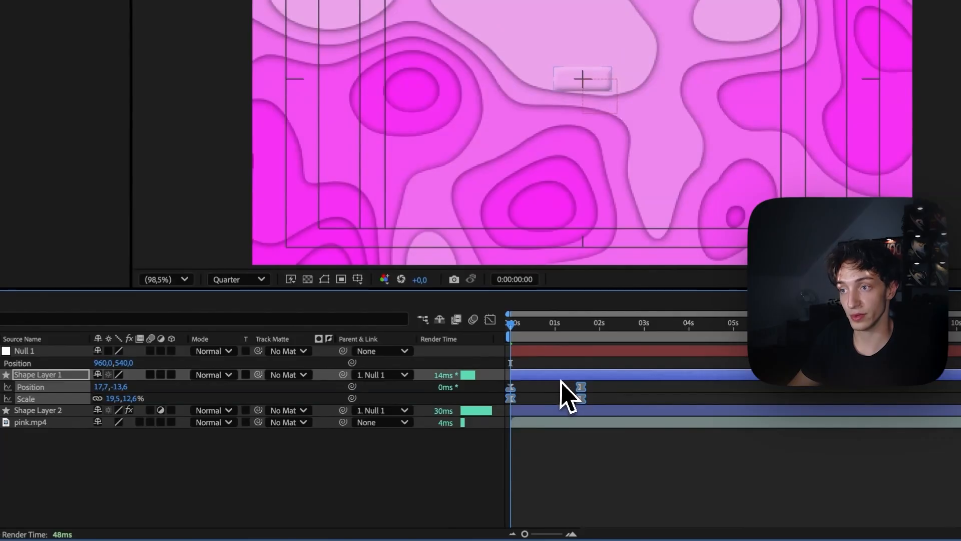
pyautogui.moveTo(582, 386); pyautogui.dragTo(604, 388)
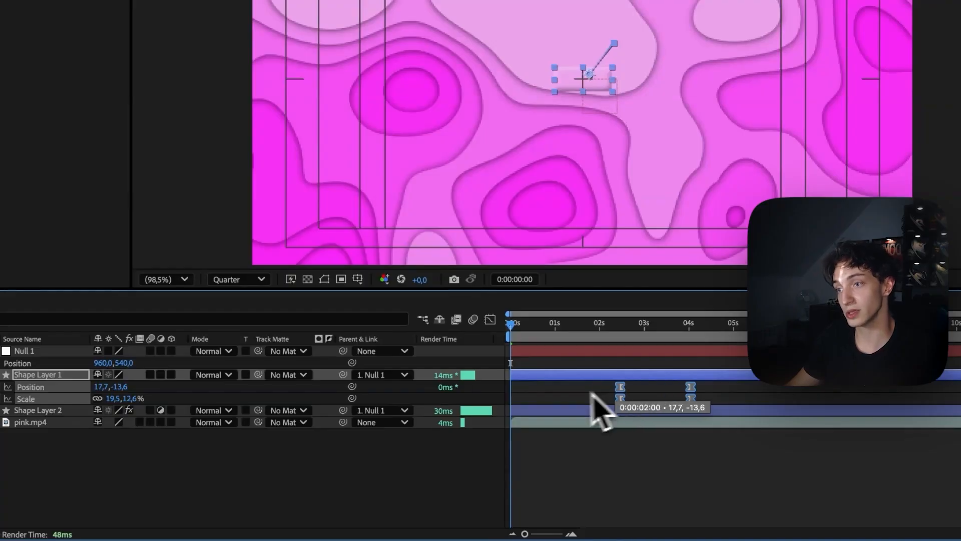
pyautogui.hotkey('alt', 'Right')
pyautogui.hotkey('alt', 'Right')
pyautogui.hotkey('alt', 'Right')
pyautogui.hotkey('alt', 'Right')
pyautogui.hotkey('alt', 'Right')
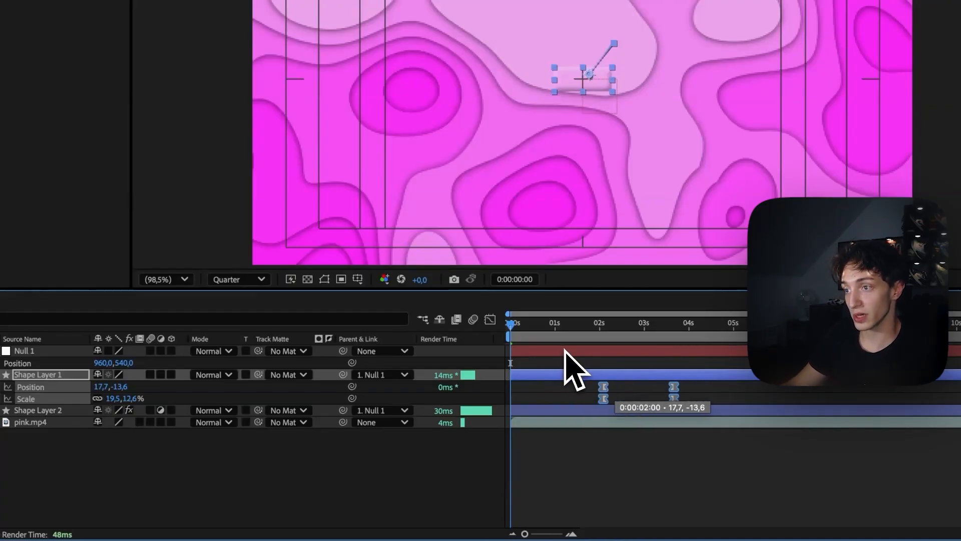
# Step: Add a Position keyframe to Null 1 at 960, 540 and shift it to about 1.3 seconds
pyautogui.click(24, 351)
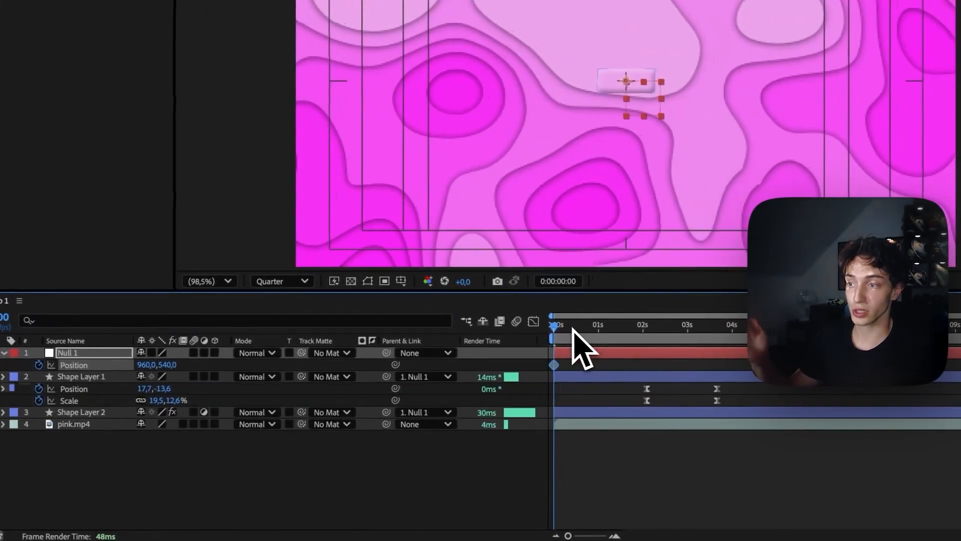
pyautogui.hotkey('alt', 'shift', 'p')
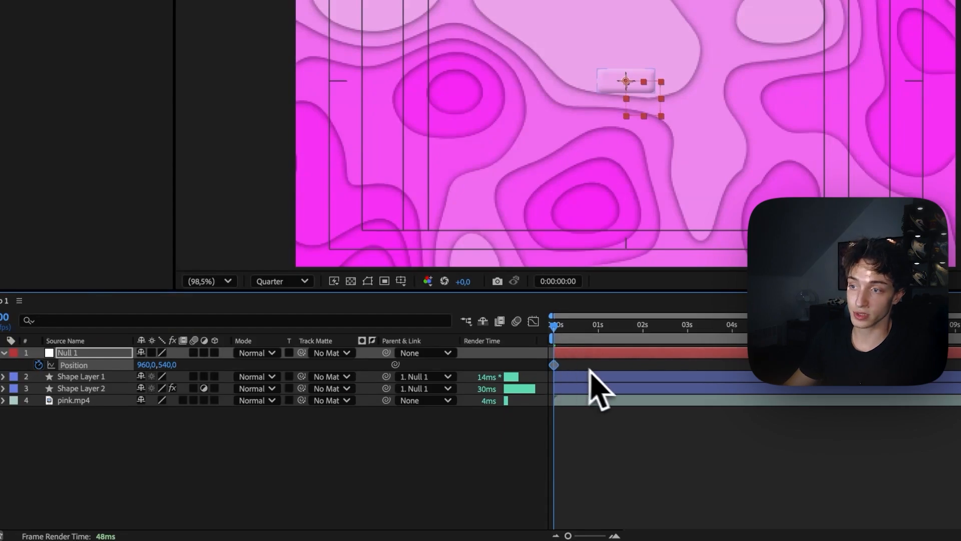
pyautogui.moveTo(616, 362); pyautogui.dragTo(612, 364)
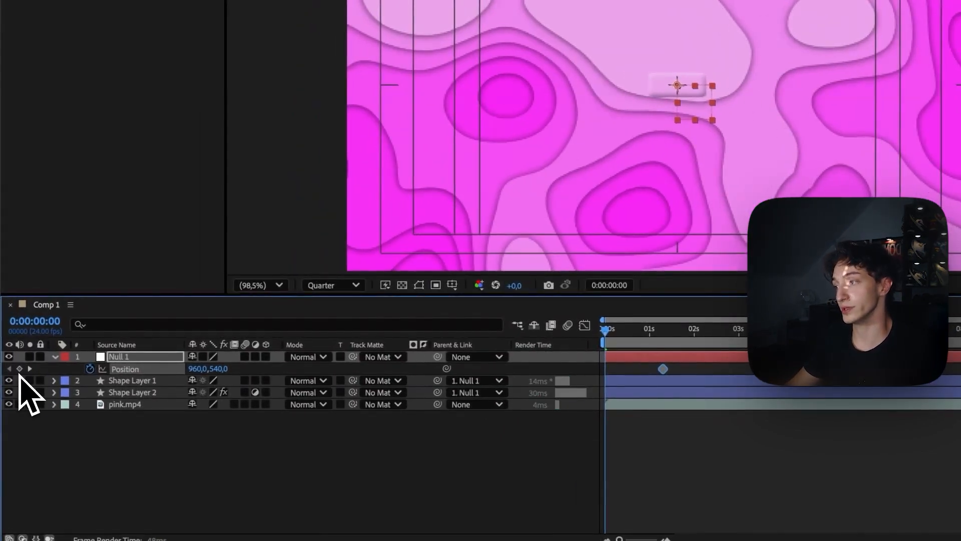
# Step: Keyframe Null 1's Position at the start of the timeline and set it to 960, 1942, below the frame
pyautogui.moveTo(183, 368); pyautogui.dragTo(220, 371)
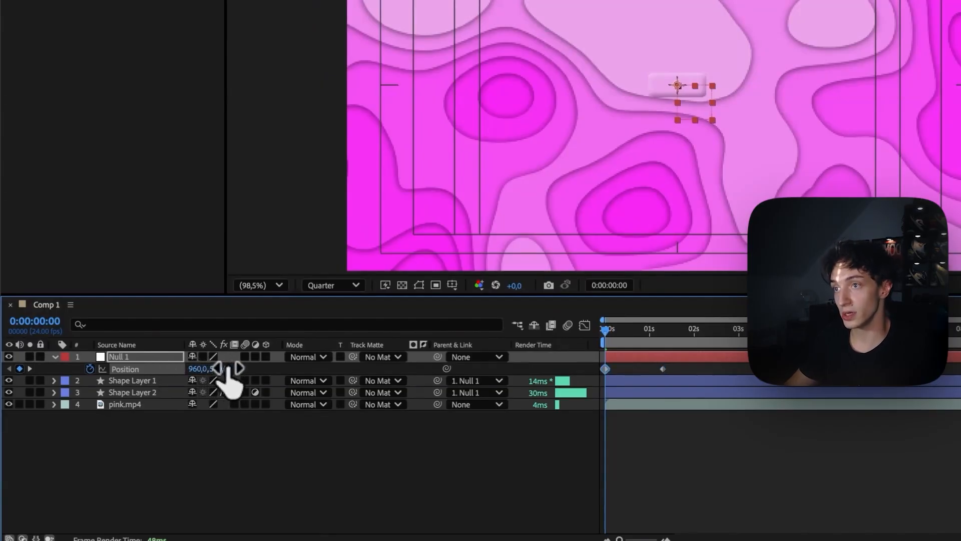
pyautogui.moveTo(216, 369)
pyautogui.mouseDown()
pyautogui.moveTo(253, 376)
pyautogui.moveTo(225, 380)
pyautogui.moveTo(221, 369)
pyautogui.mouseUp()
pyautogui.moveTo(349, 354); pyautogui.dragTo(548, 339)
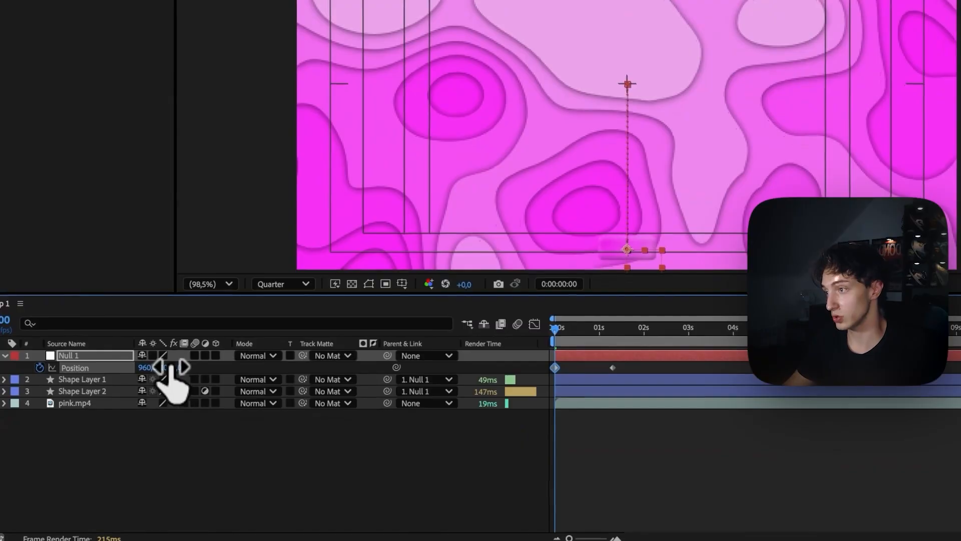
pyautogui.moveTo(233, 365); pyautogui.dragTo(581, 374)
# Step: Apply Easy Ease to both Position keyframes of Null 1
pyautogui.rightClick(437, 364)
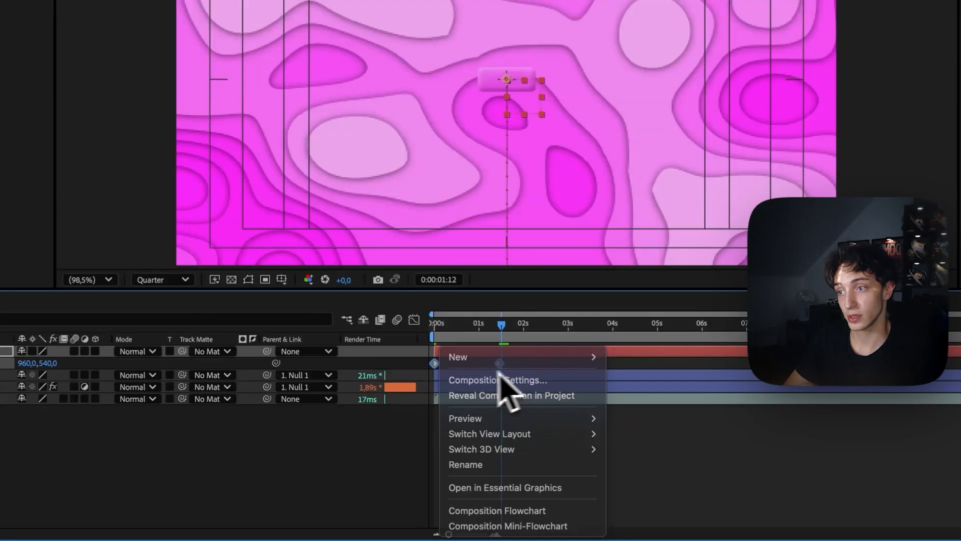
pyautogui.press('Escape')
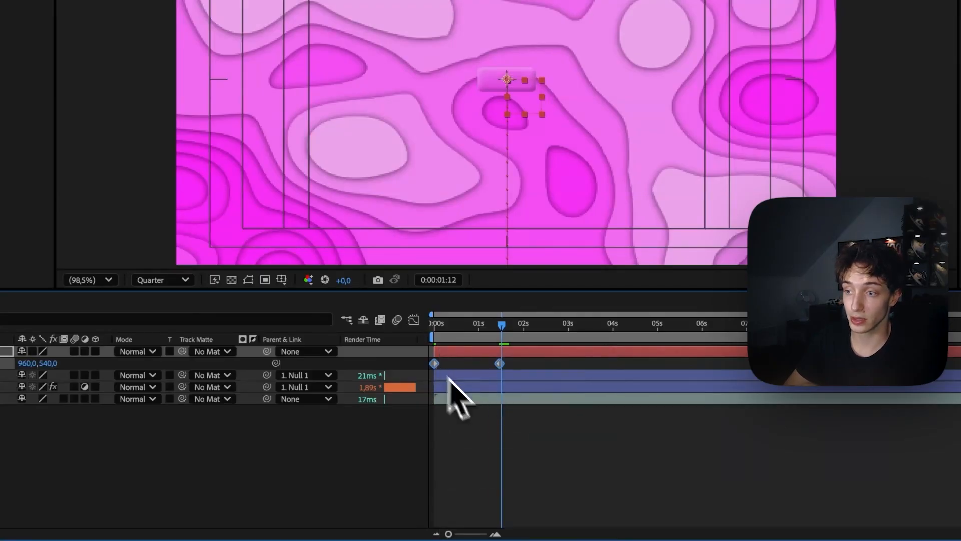
pyautogui.rightClick(435, 363)
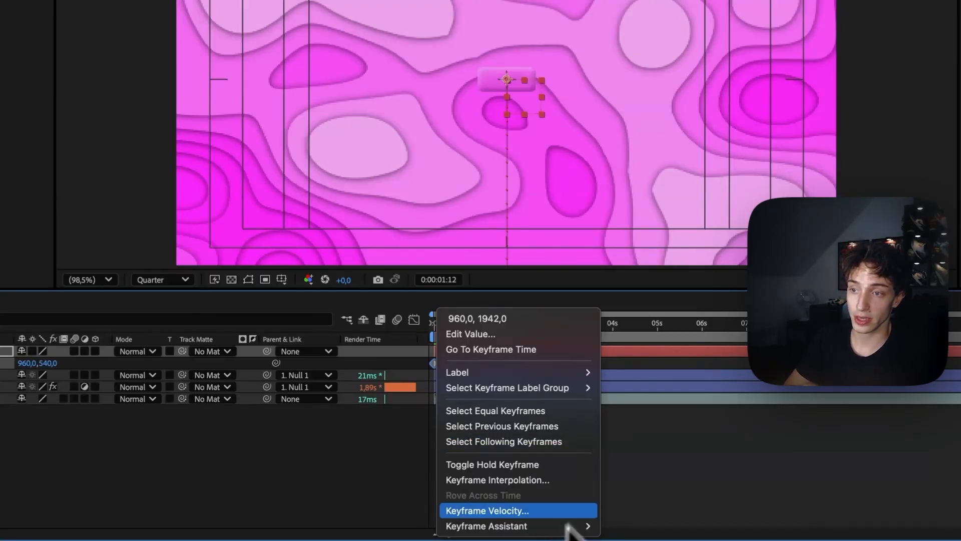
pyautogui.moveTo(556, 526)
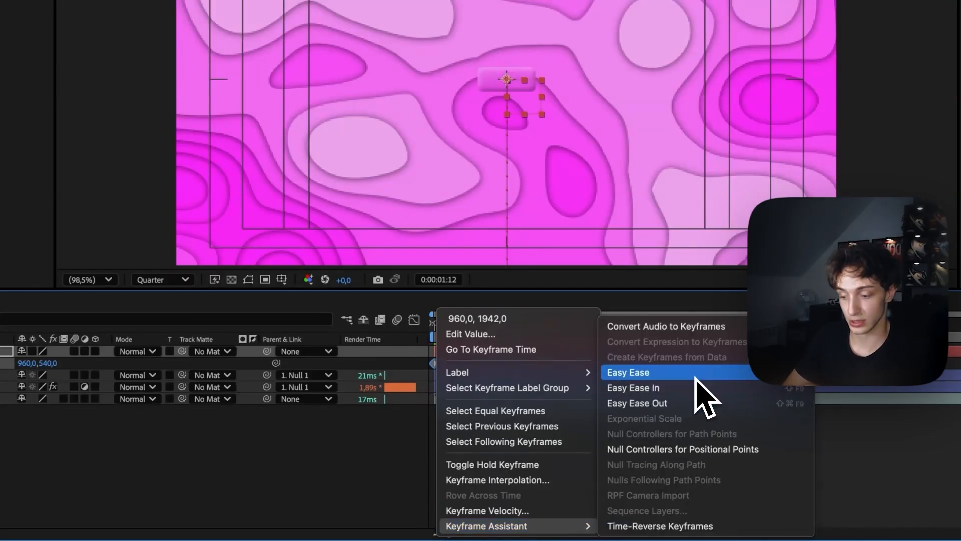
pyautogui.click(696, 377)
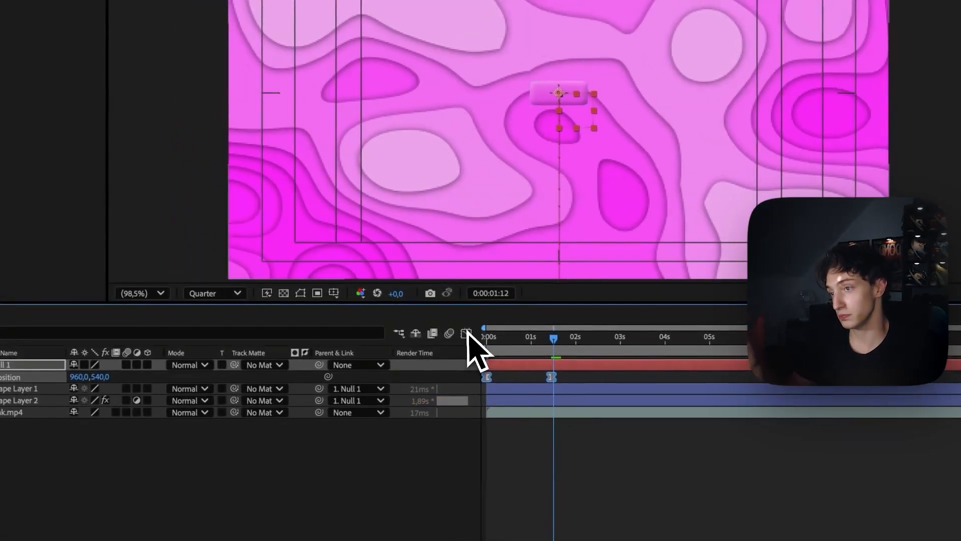
# Step: Reshape Null 1's Position speed graph so the motion peaks at the start and slows gradually into the last keyframe
pyautogui.click(466, 333)
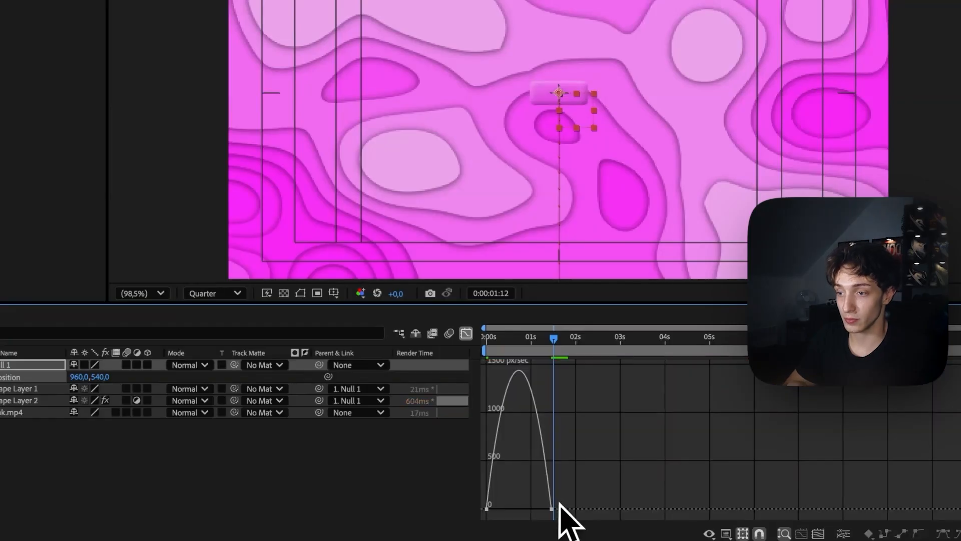
pyautogui.click(541, 510)
pyautogui.moveTo(518, 512); pyautogui.dragTo(497, 510)
pyautogui.moveTo(497, 373); pyautogui.dragTo(475, 349)
# Step: Play back the card's rise from the start several times, and switch from the speed graph back to the keyframe view
pyautogui.press('space')
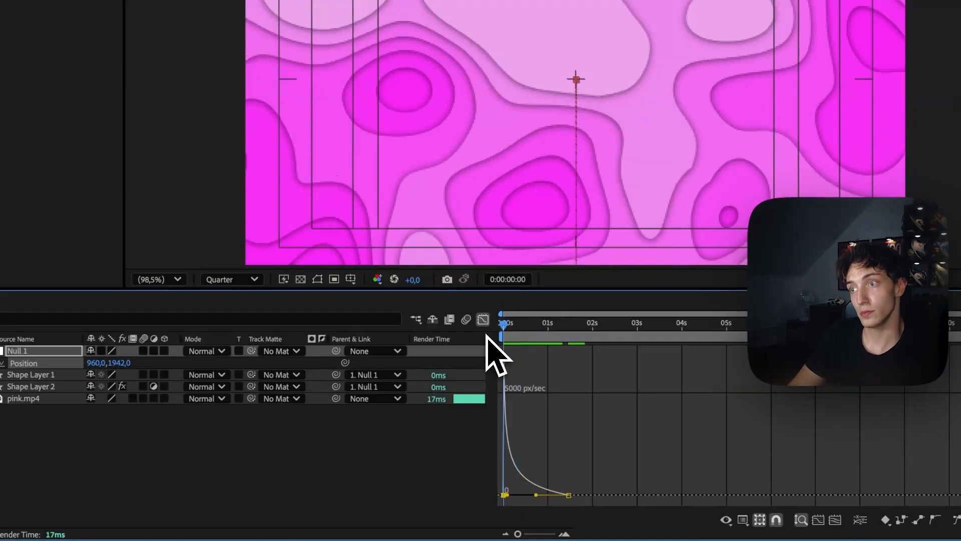
pyautogui.press('space')
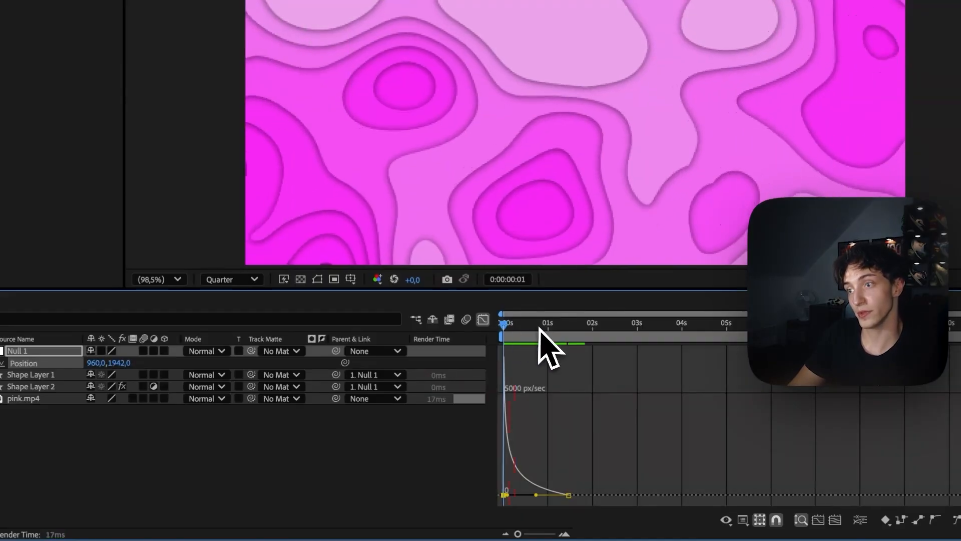
pyautogui.press('space')
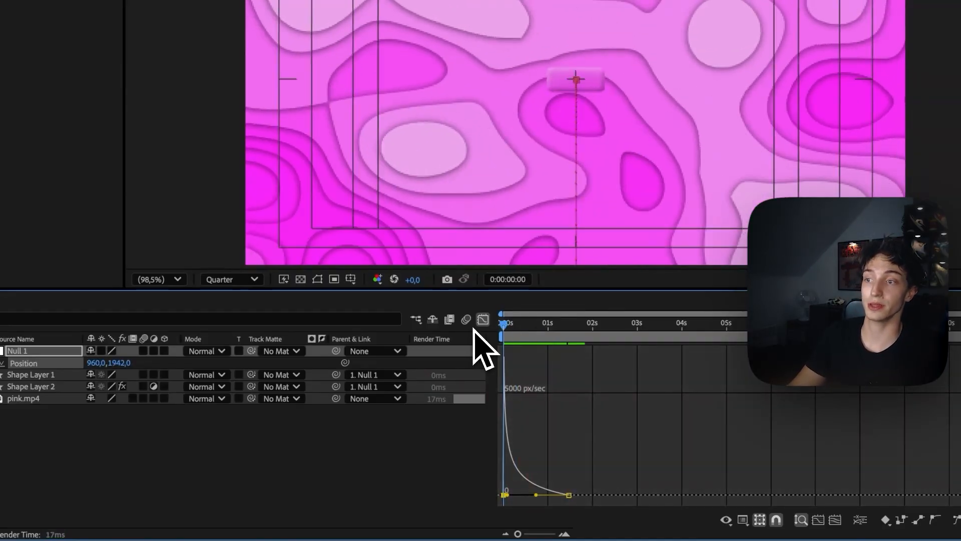
pyautogui.press('space')
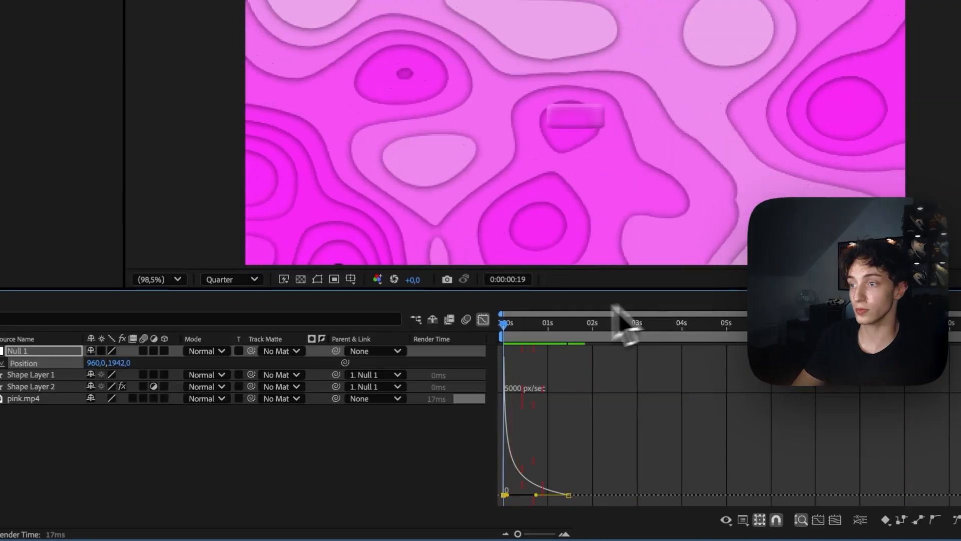
pyautogui.press('space')
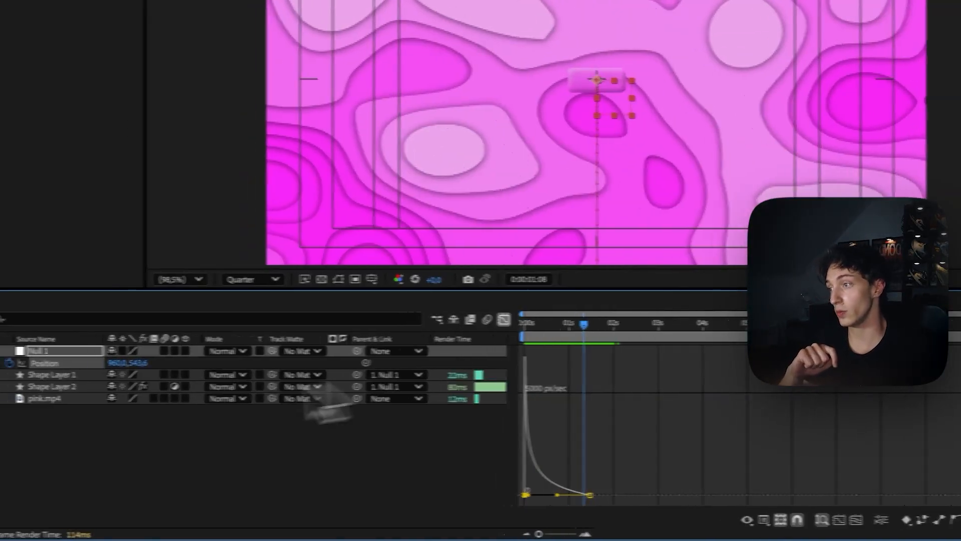
pyautogui.hotkey('shift', 'F3')
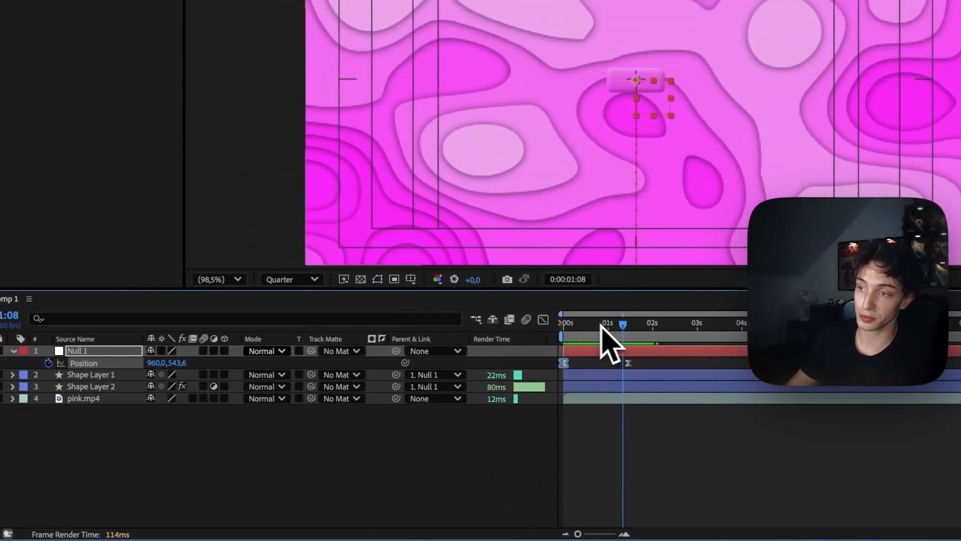
pyautogui.press('Home')
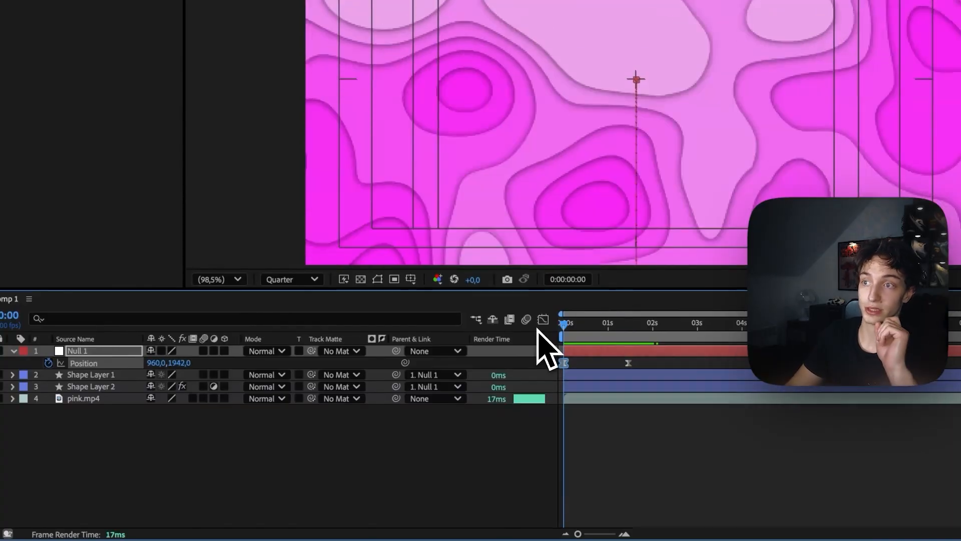
pyautogui.press('space')
pyautogui.press('space')
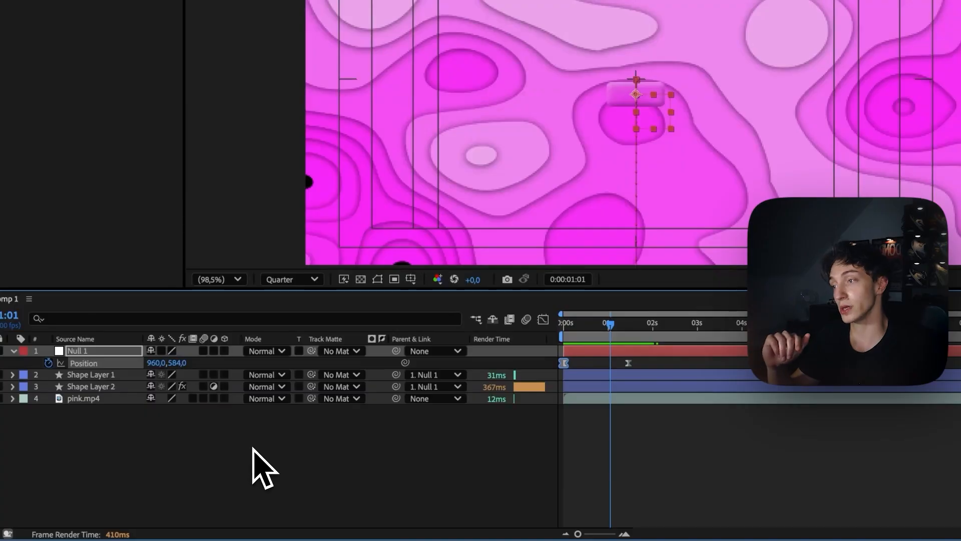
# Step: Add a second null object to the composition and parent Null 1 to it
pyautogui.rightClick(331, 350)
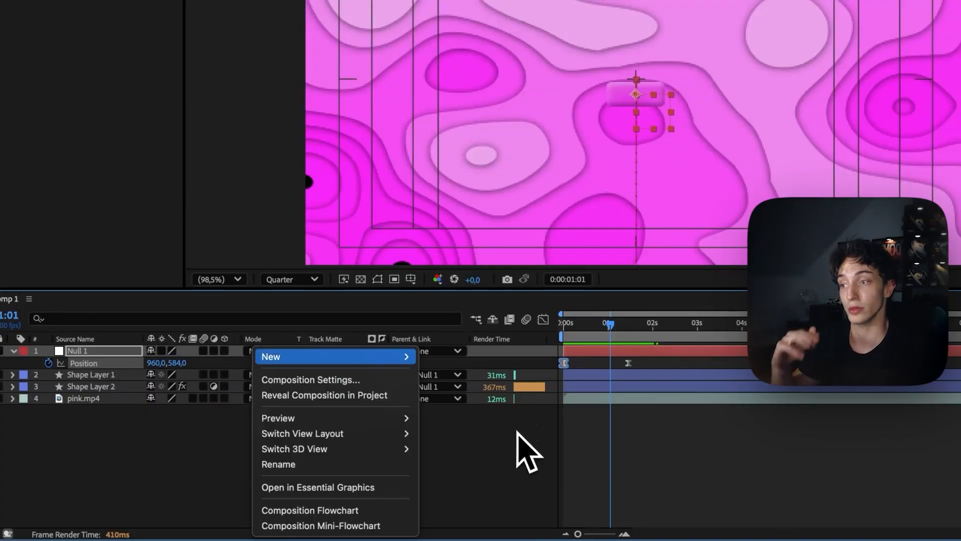
pyautogui.click(500, 441)
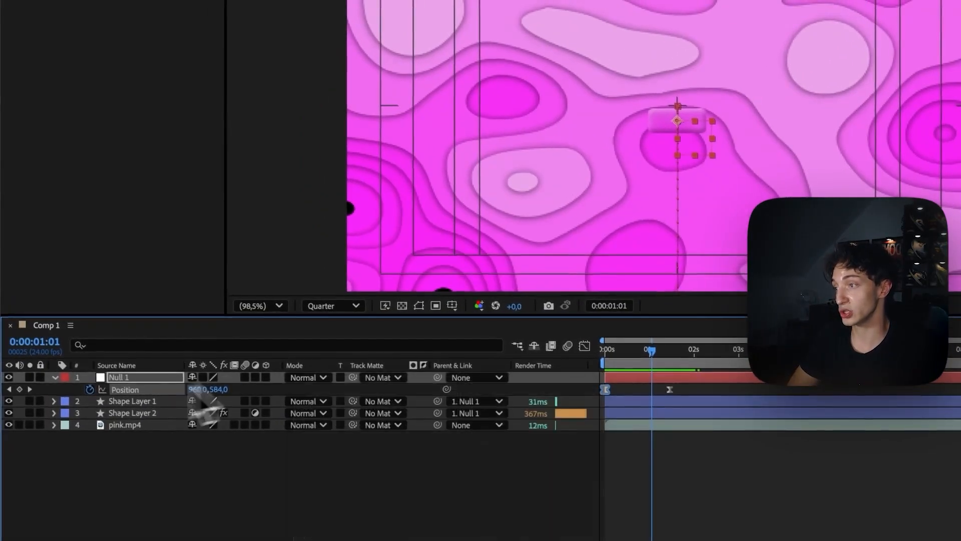
pyautogui.click(148, 390)
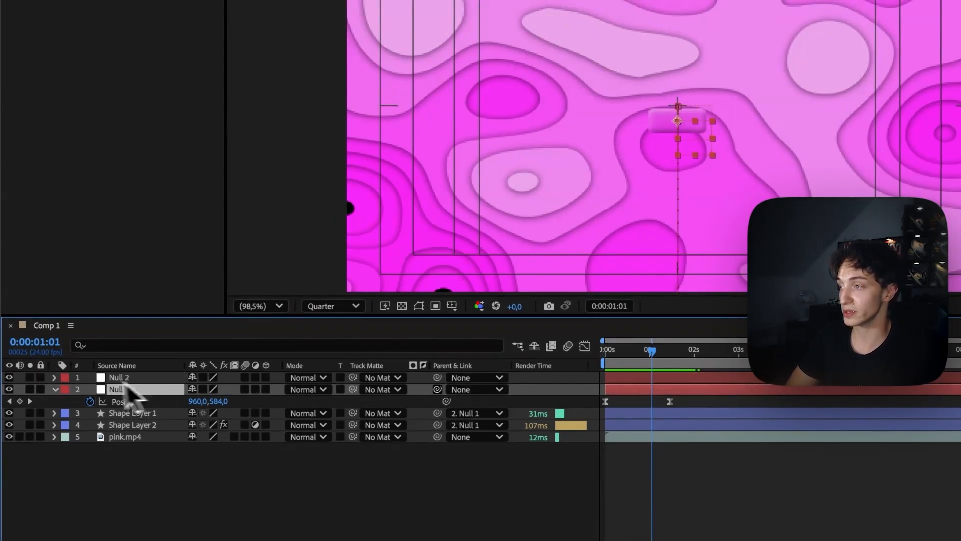
pyautogui.moveTo(114, 382); pyautogui.dragTo(116, 378)
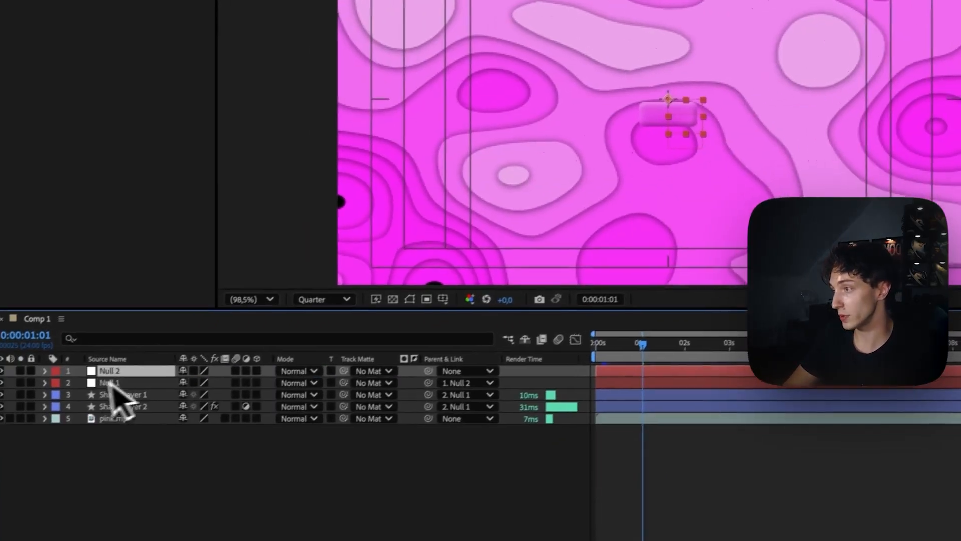
# Step: Add three Scale keyframes to Null 2 at 100%, at 0:00:01:01, 0:00:01:06 and 0:00:01:15
pyautogui.click(95, 384)
pyautogui.press('s')
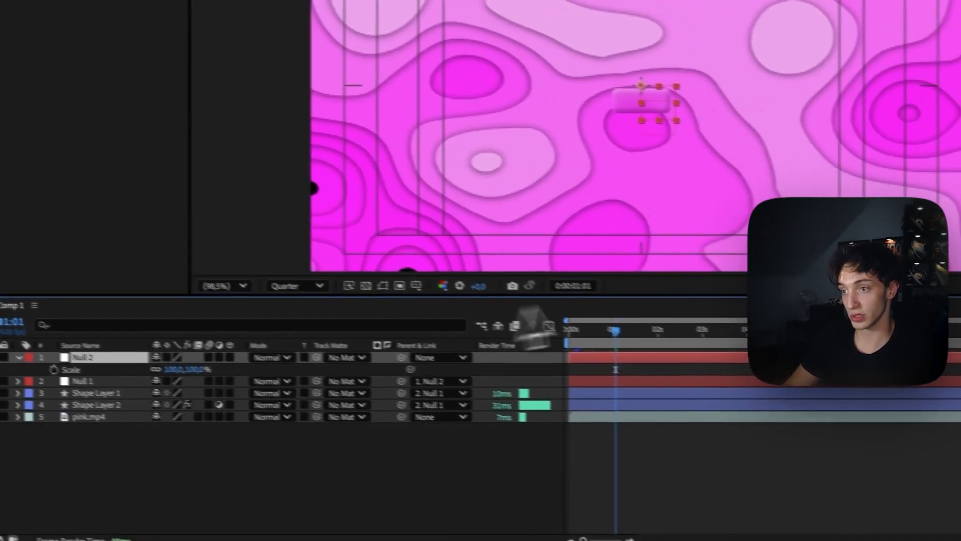
pyautogui.hotkey('alt', 'shift', 's')
pyautogui.moveTo(592, 325); pyautogui.dragTo(597, 326)
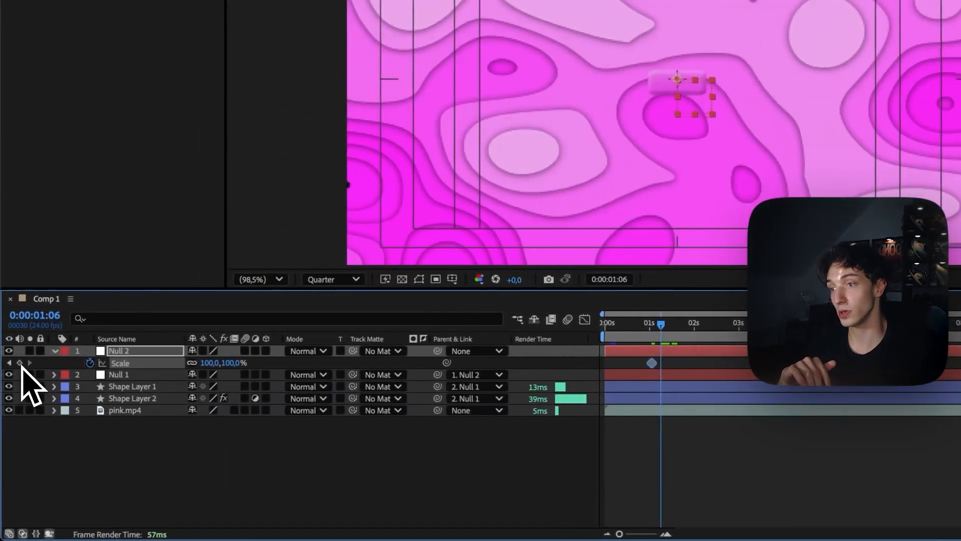
pyautogui.click(20, 362)
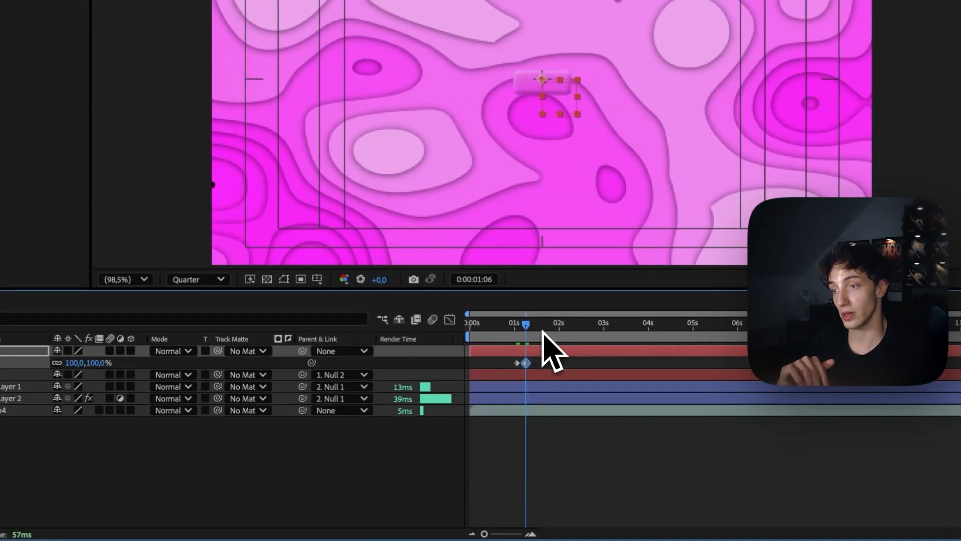
pyautogui.click(543, 331)
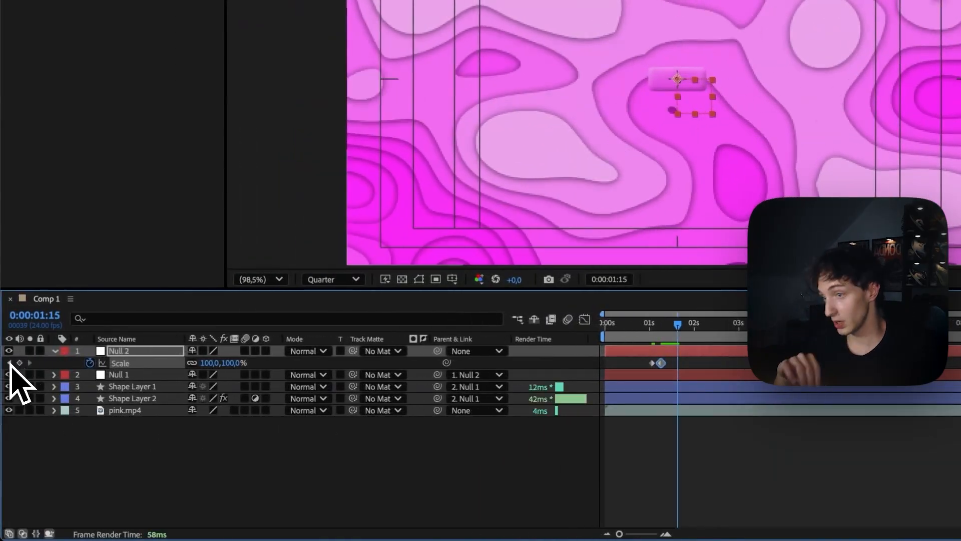
pyautogui.click(19, 363)
# Step: Set Null 2's middle Scale keyframe to 65% and play back the scale dip
pyautogui.press('j')
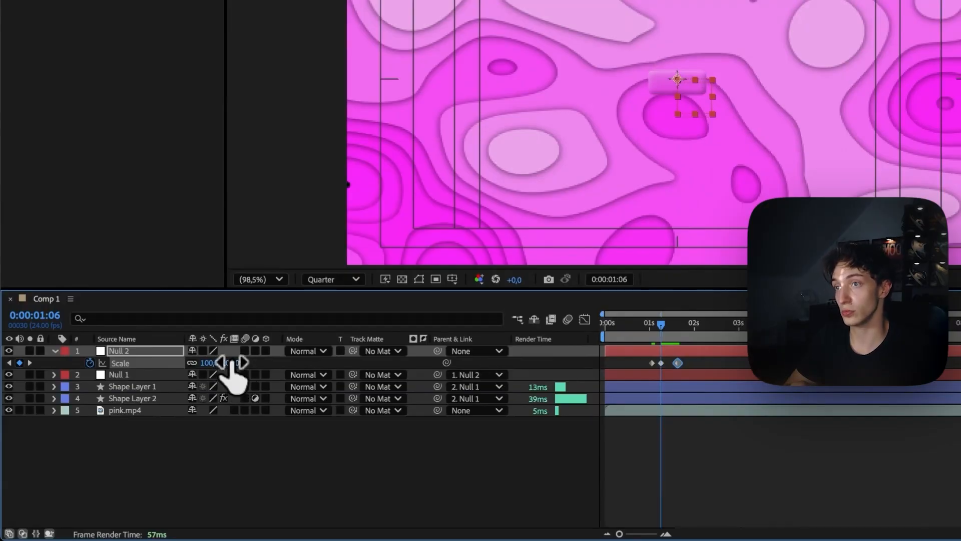
pyautogui.moveTo(224, 365); pyautogui.dragTo(219, 366)
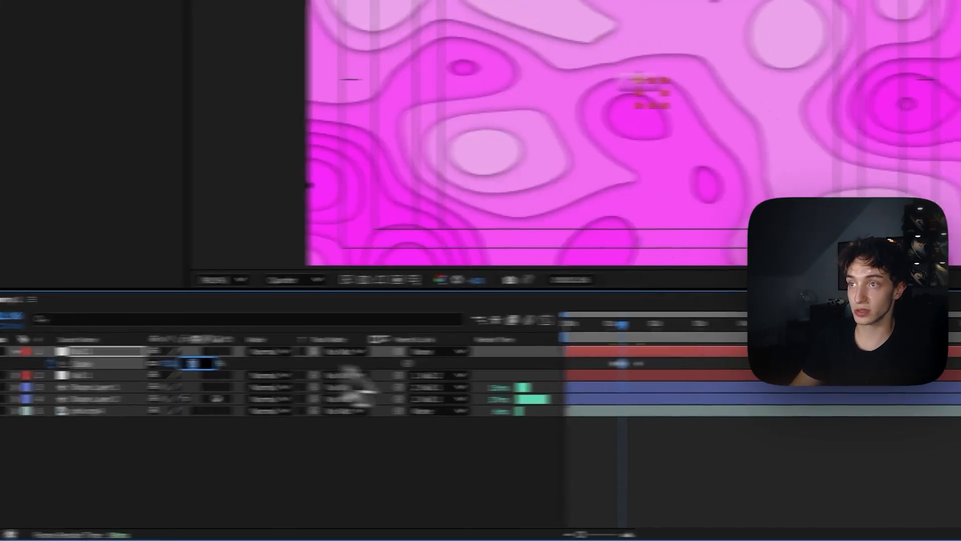
pyautogui.write('65')
pyautogui.press('Return')
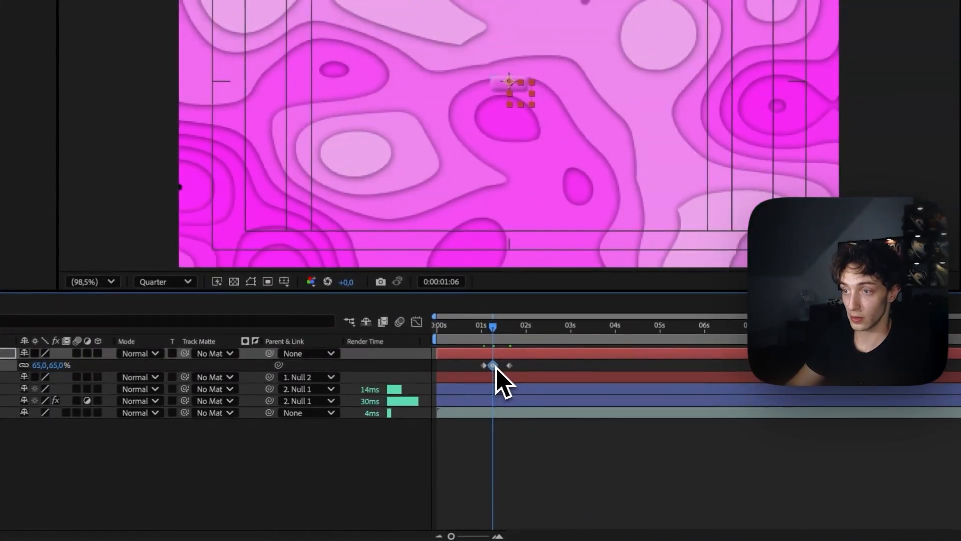
pyautogui.click(484, 330)
pyautogui.press('space')
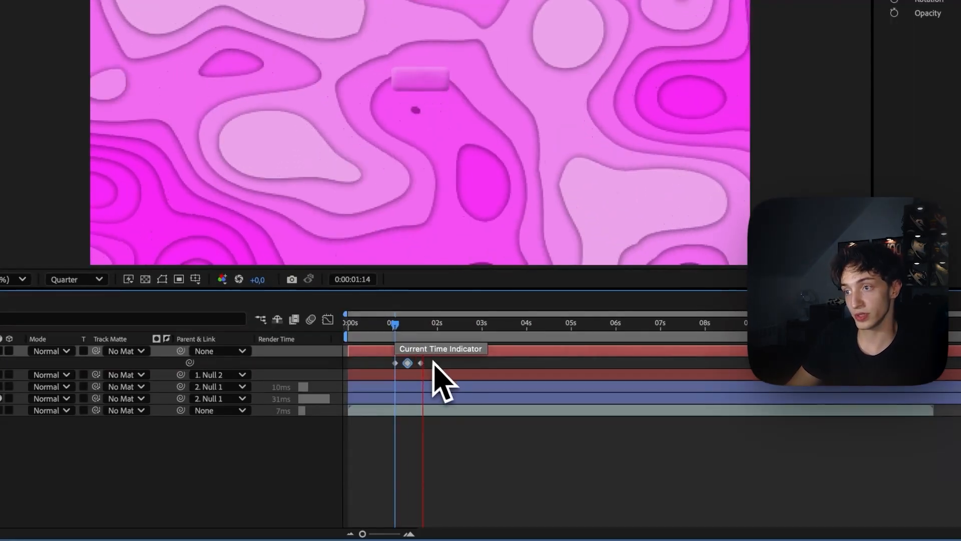
pyautogui.press('space')
# Step: Apply Easy Ease to all three Scale keyframes of Null 2
pyautogui.moveTo(383, 357); pyautogui.dragTo(411, 368)
pyautogui.rightClick(409, 365)
pyautogui.press('l')
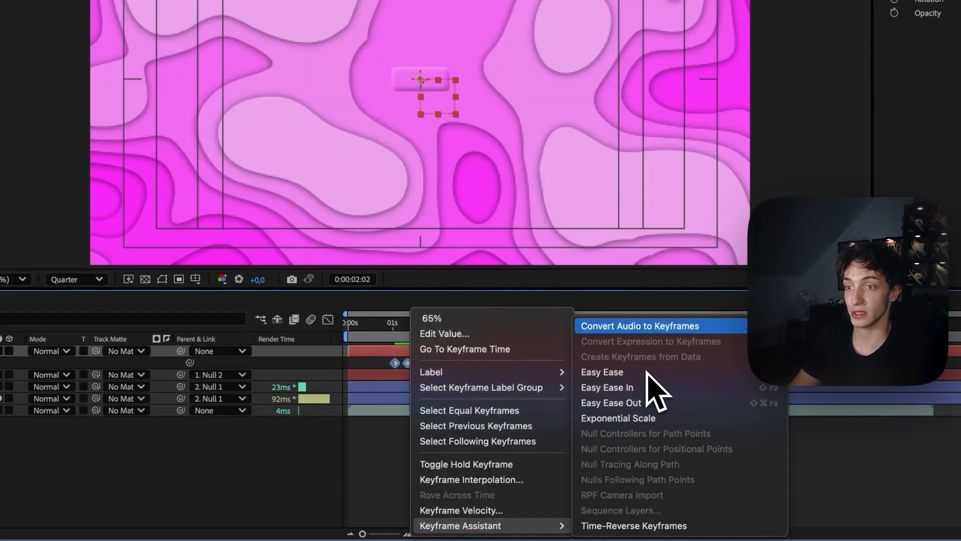
# Step: Preview the eased scale dip from about 1 second onward
pyautogui.click(398, 337)
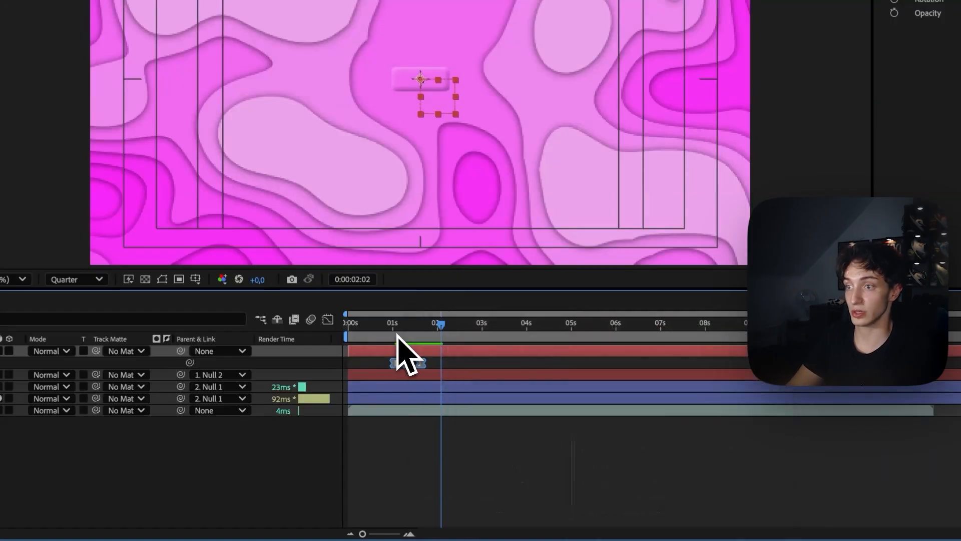
pyautogui.click(397, 335)
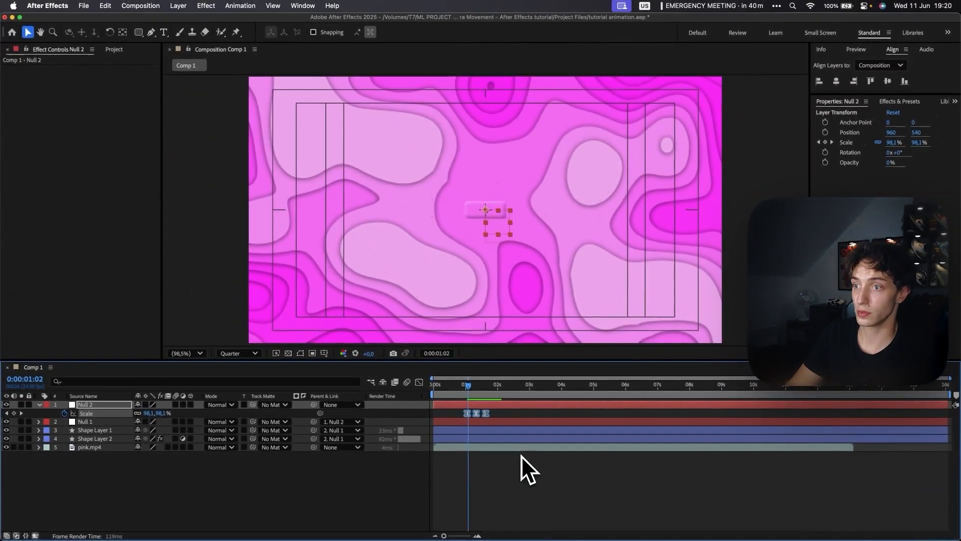
pyautogui.click(439, 322)
pyautogui.moveTo(416, 365); pyautogui.dragTo(425, 364)
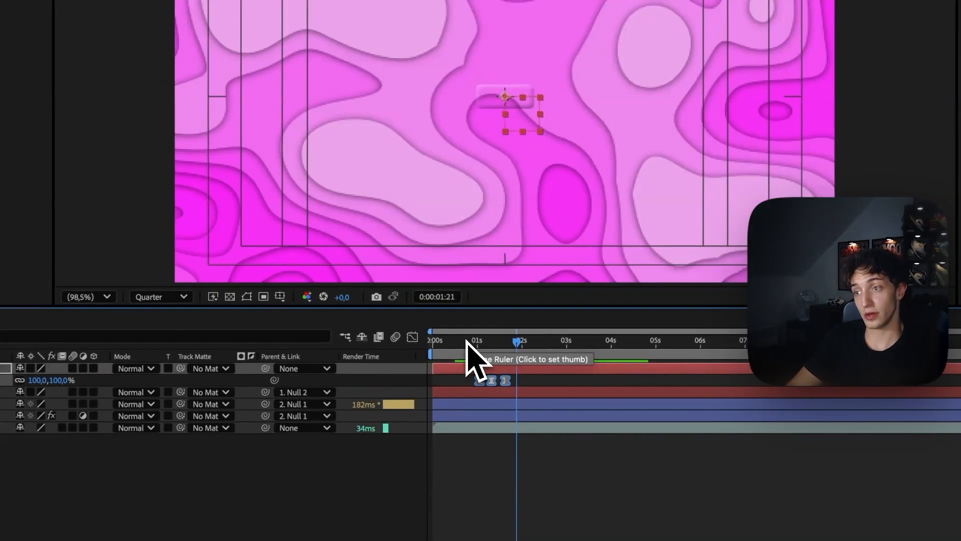
# Step: Preview the scale dip from 0:00:00:17 and move Null 2's last Scale keyframe slightly later, to about 1.75 seconds
pyautogui.click(466, 341)
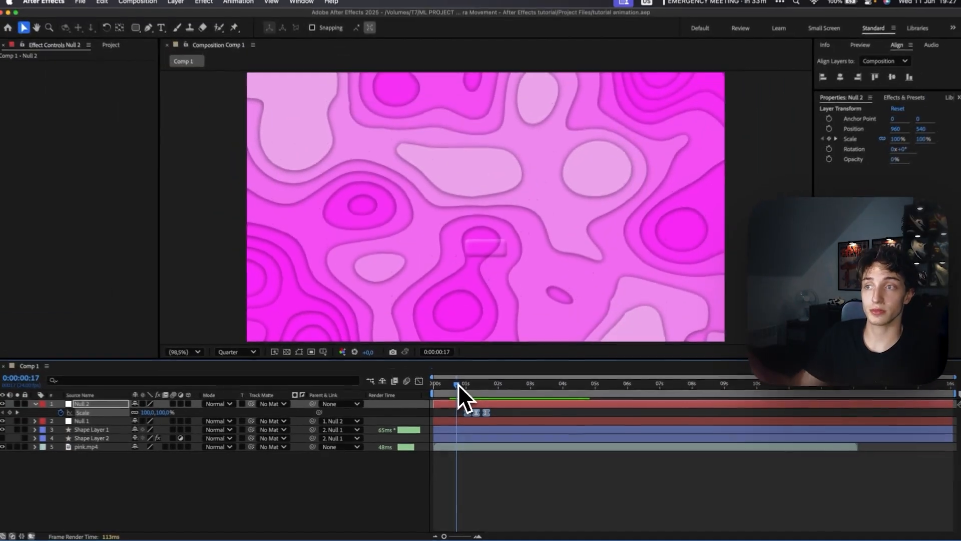
pyautogui.press('space')
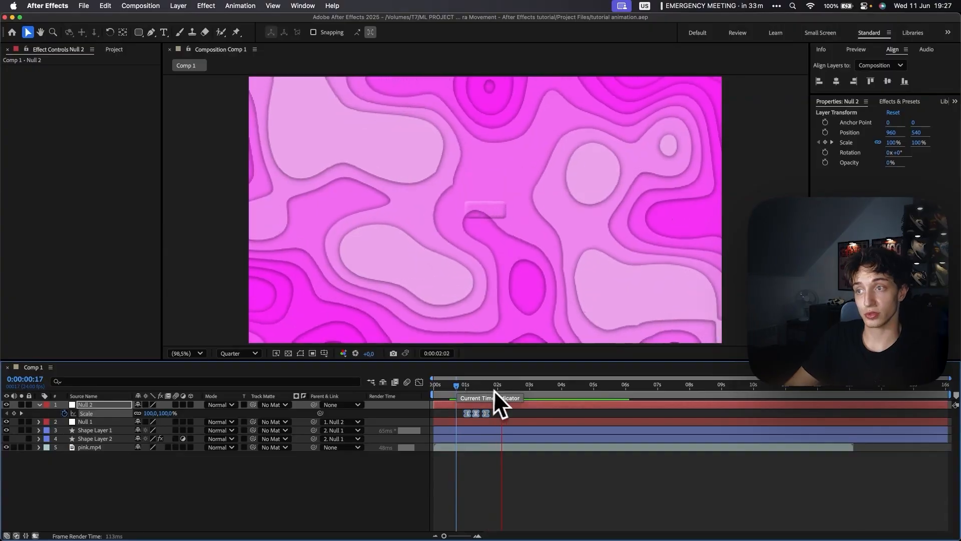
pyautogui.press('space')
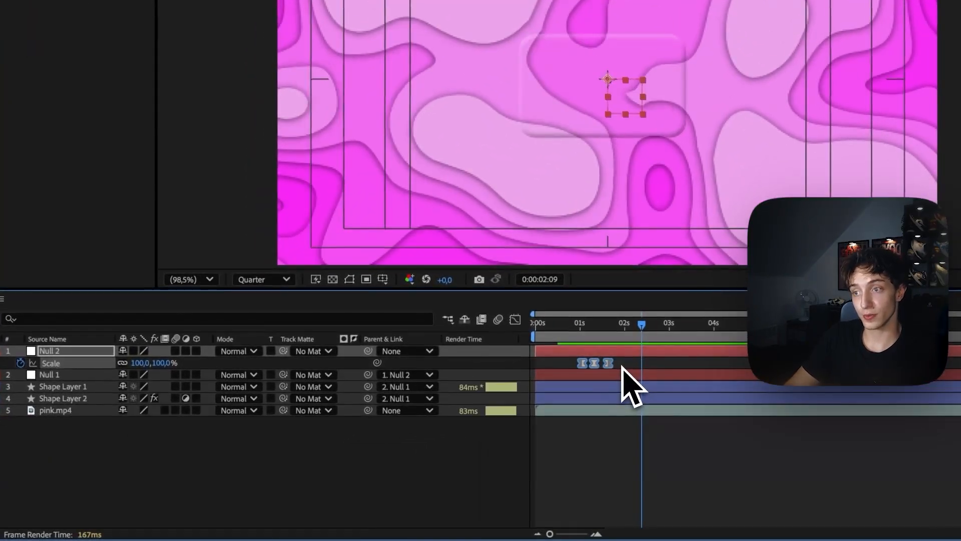
pyautogui.click(610, 369)
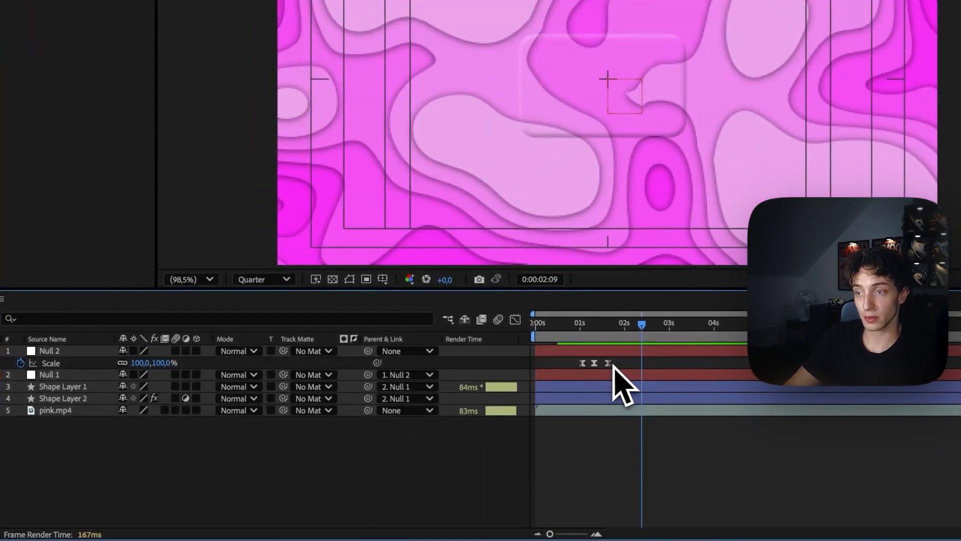
pyautogui.click(608, 363)
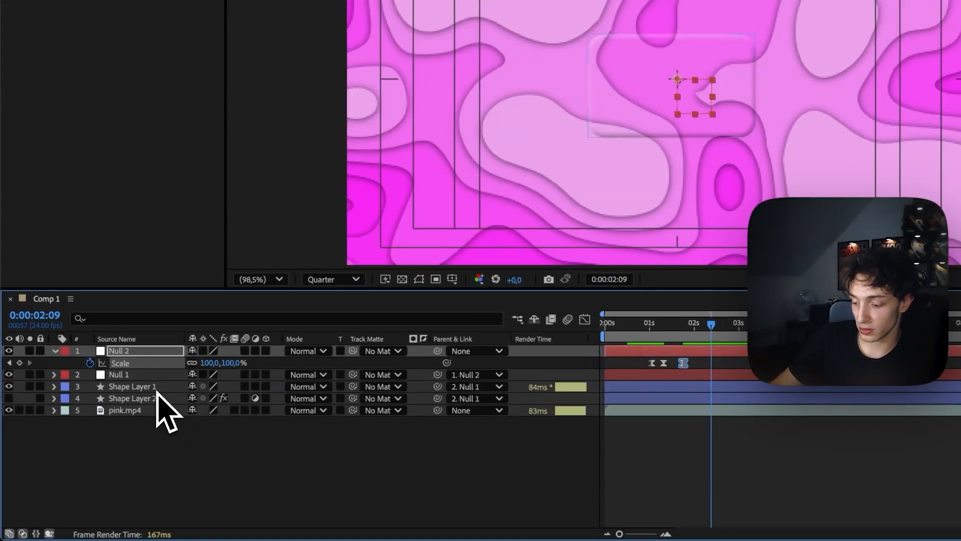
# Step: Reveal Shape Layer 1's Position and Scale keyframes and shift them all earlier, starting at Null 2's middle Scale keyframe
pyautogui.click(150, 387)
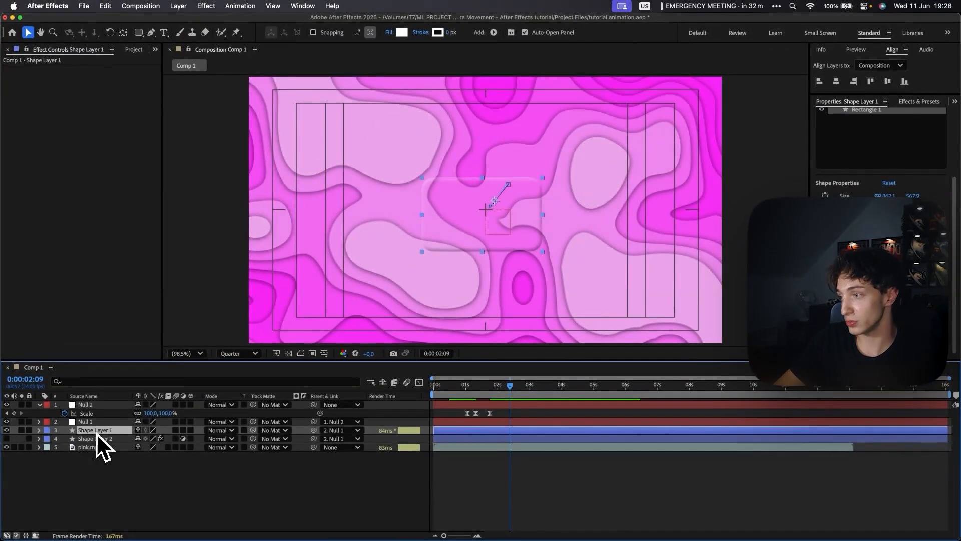
pyautogui.press('u')
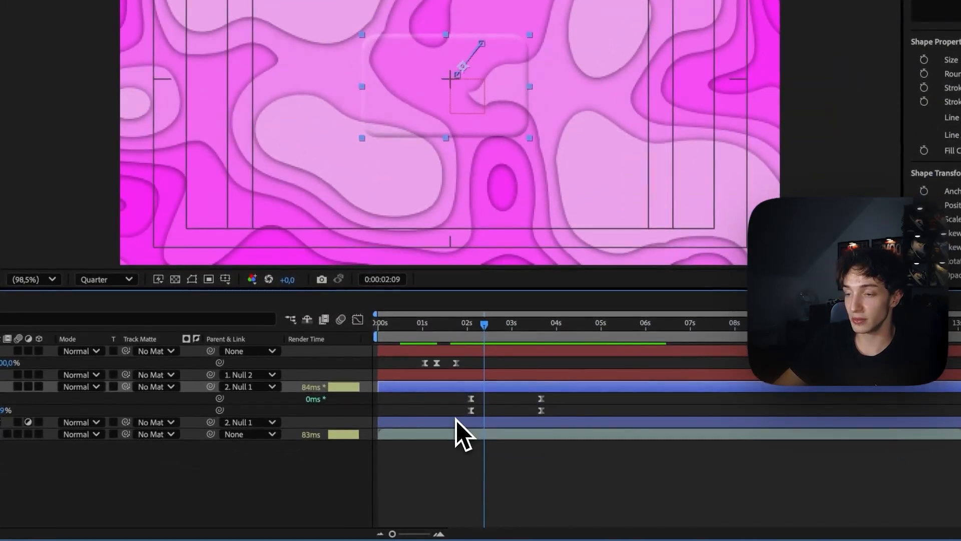
pyautogui.moveTo(575, 416); pyautogui.dragTo(457, 401)
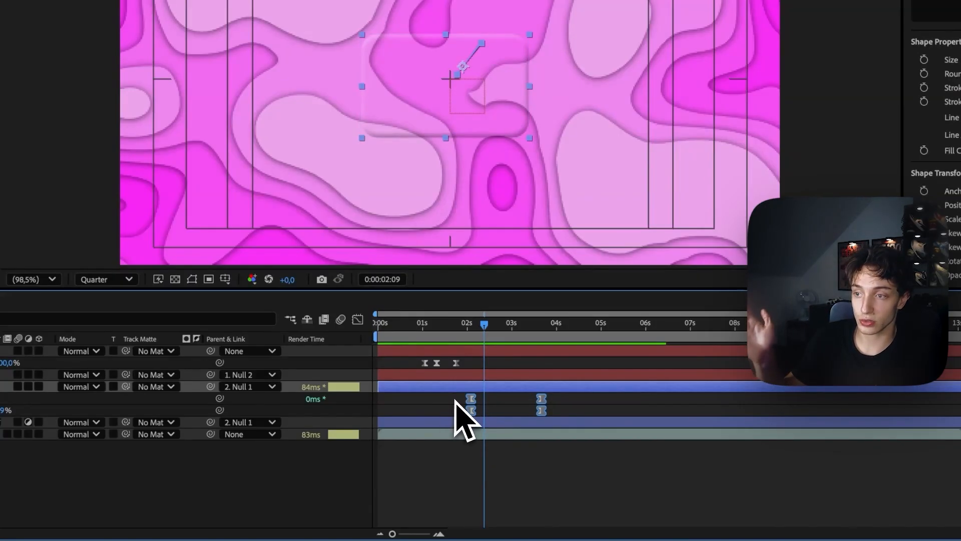
pyautogui.moveTo(450, 399); pyautogui.dragTo(446, 401)
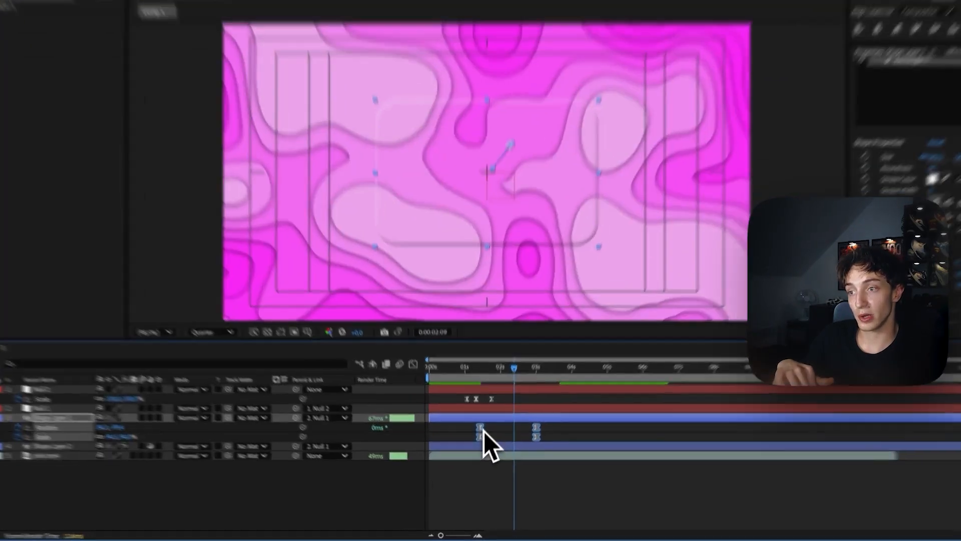
pyautogui.moveTo(483, 442)
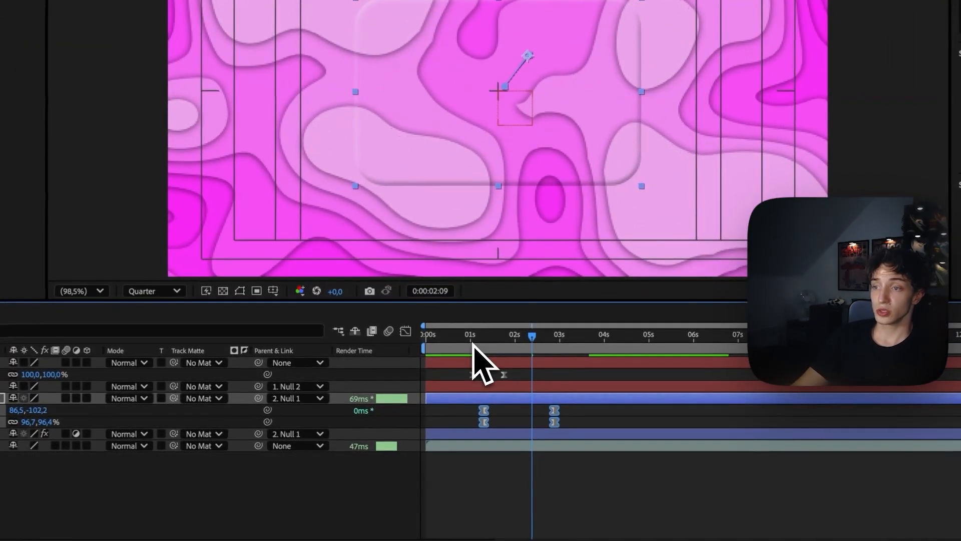
# Step: Play back the retimed card animation from 0:00:01:01
pyautogui.click(473, 342)
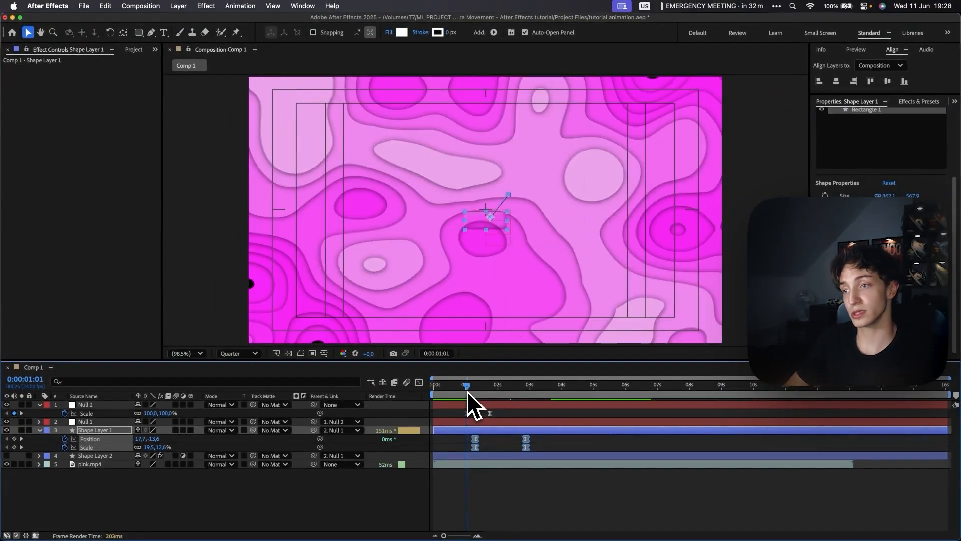
pyautogui.press('space')
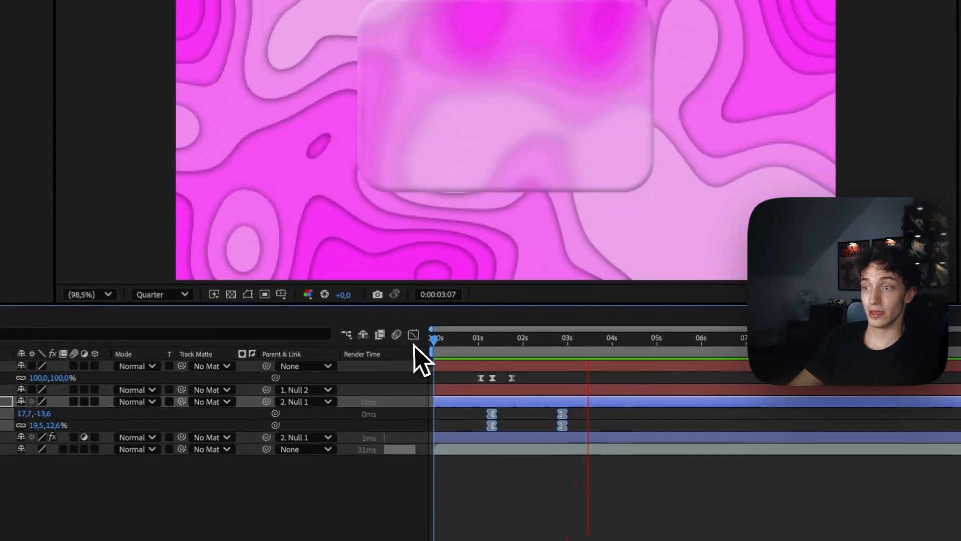
pyautogui.press('space')
# Step: Preview the complete card entrance repeatedly from the start of the composition, checking how the scale dip flows into the card's expansion
pyautogui.press('Home')
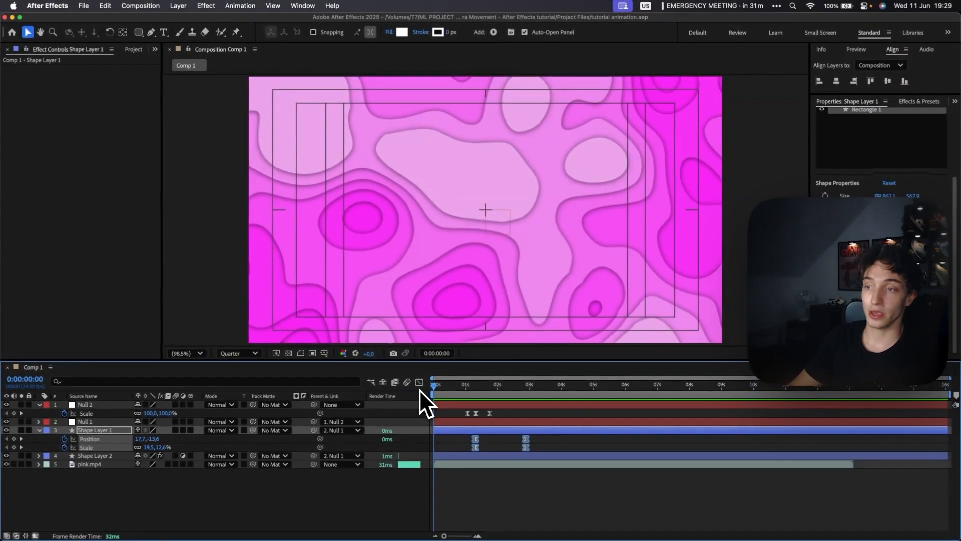
pyautogui.press('space')
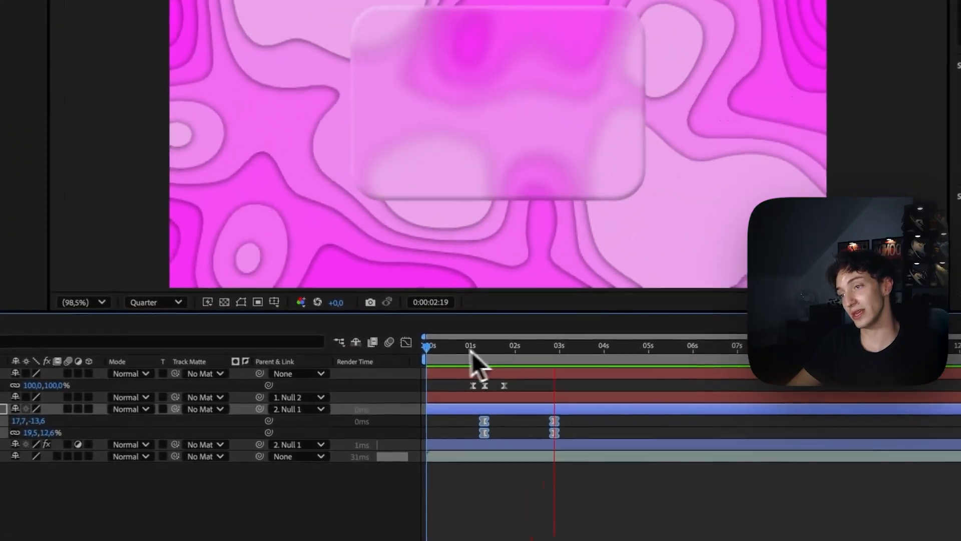
pyautogui.press('space')
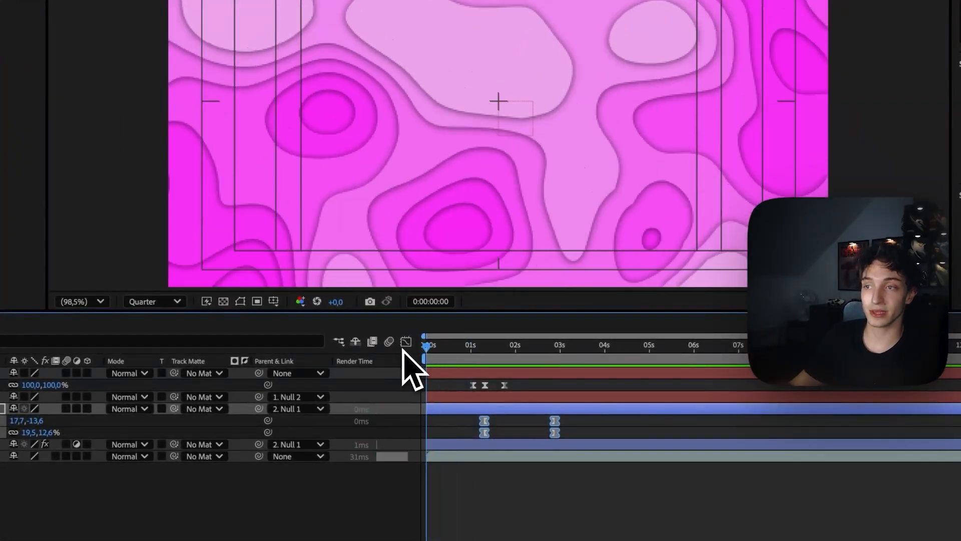
pyautogui.press('space')
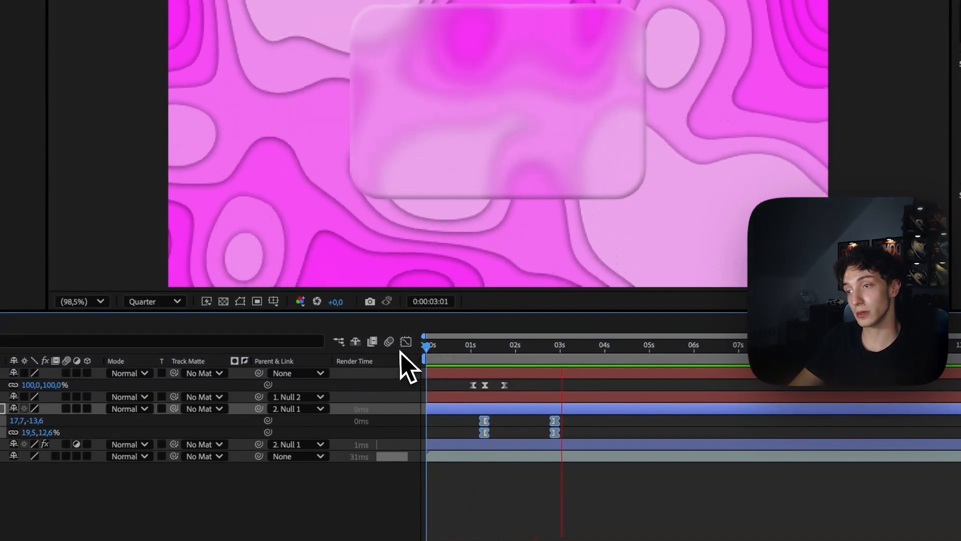
pyautogui.press('space')
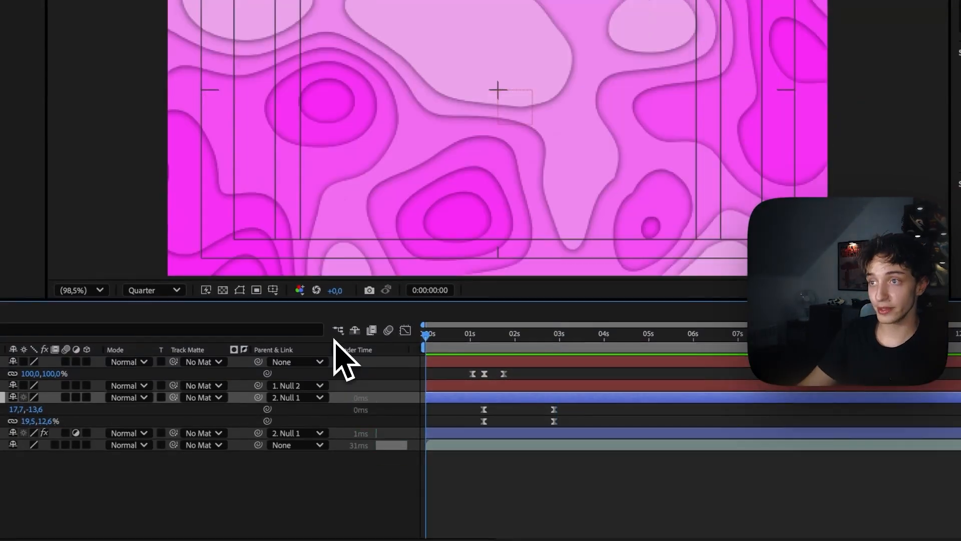
pyautogui.press('space')
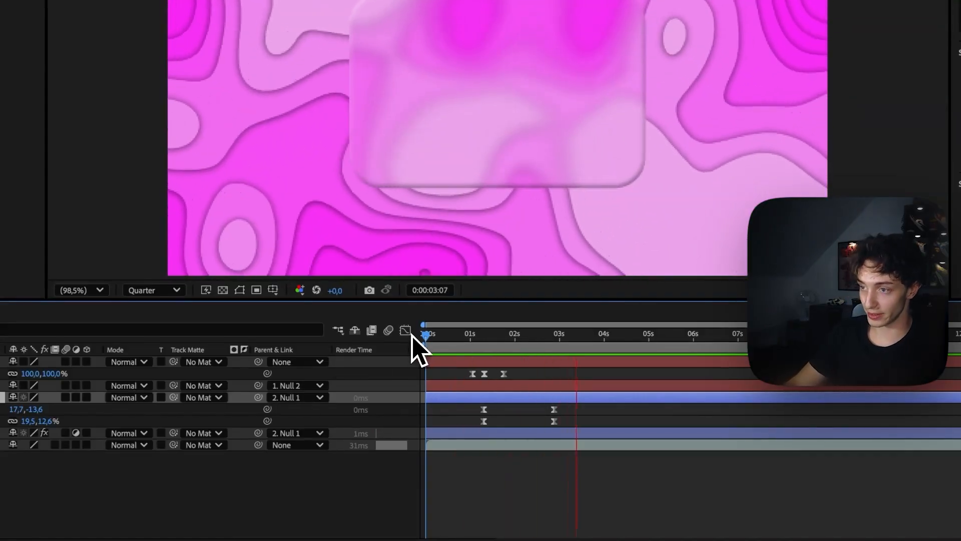
pyautogui.press('space')
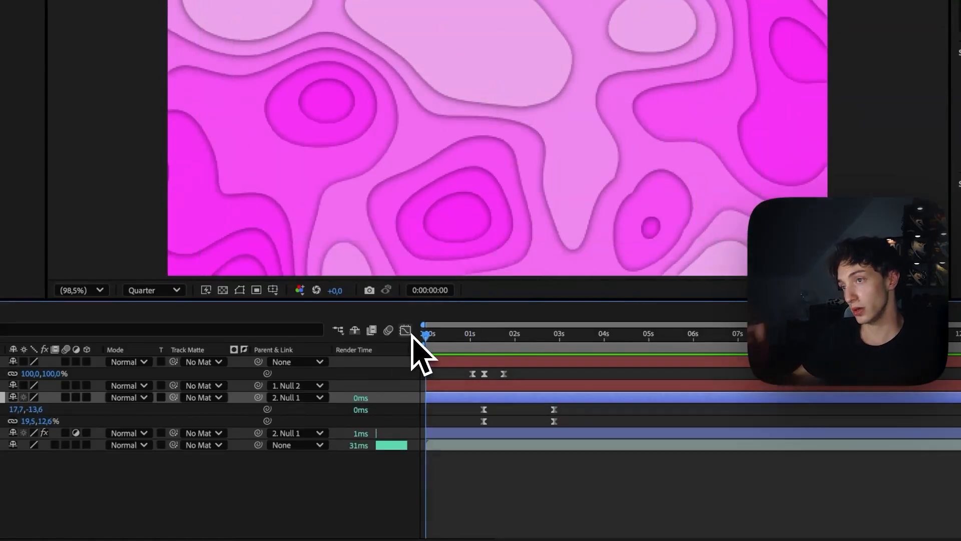
pyautogui.press('space')
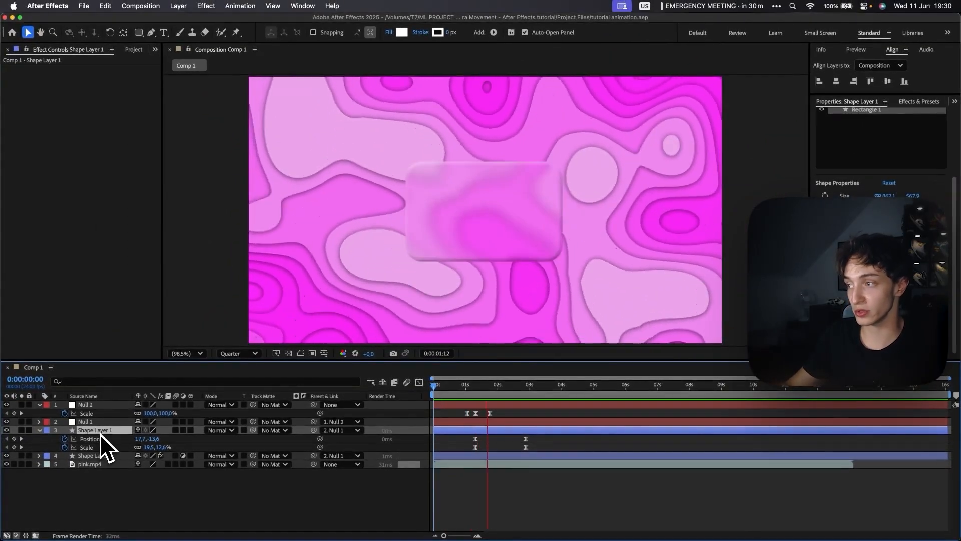
pyautogui.click(434, 386)
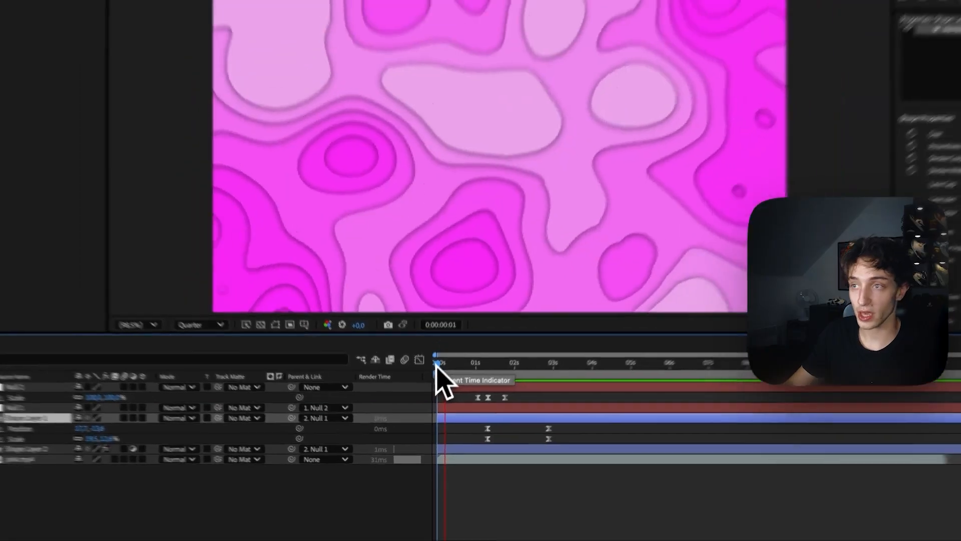
pyautogui.press('space')
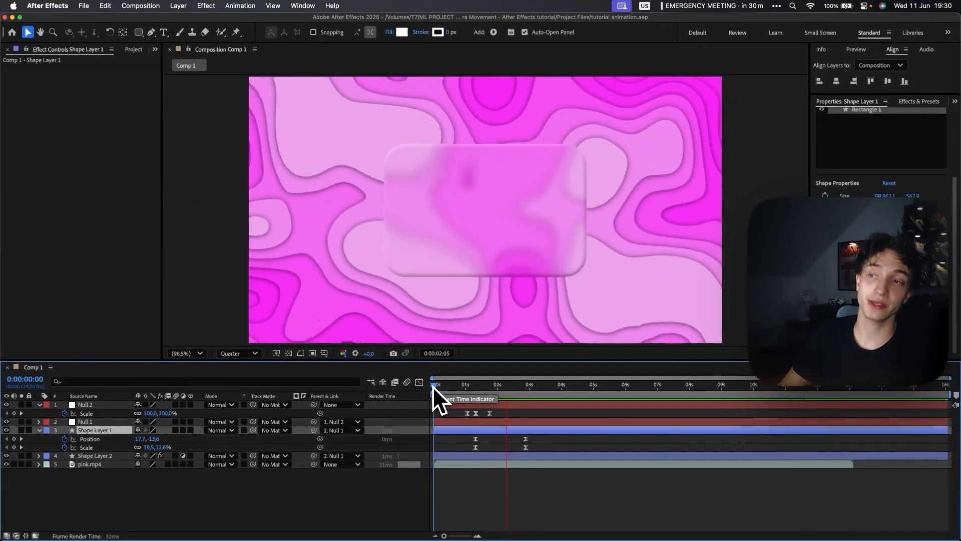